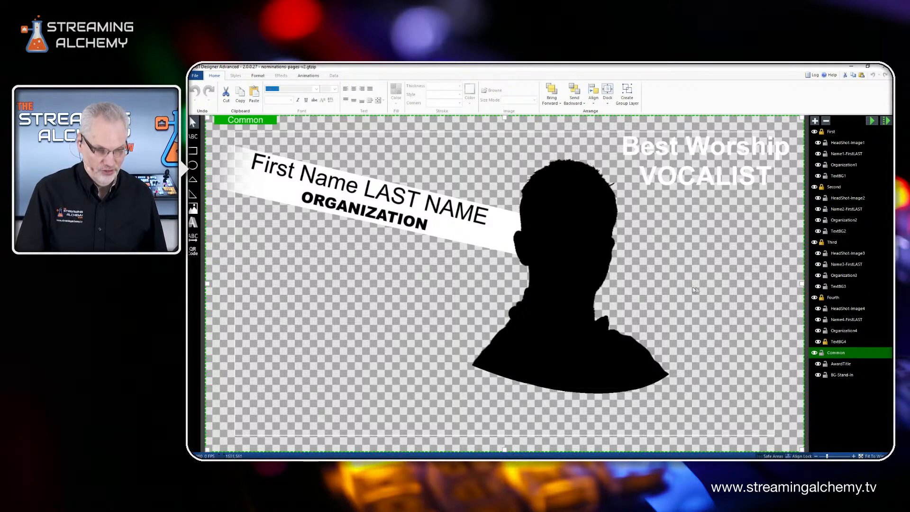
Examine the storyboards available for animating the title, from TransitionIn and TransitionOut through the Page and DataChange entries
click(309, 76)
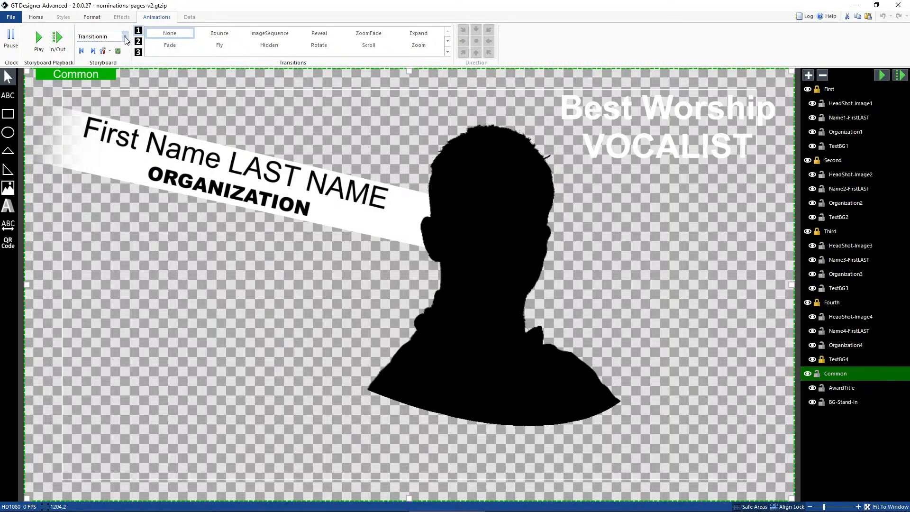
click(124, 37)
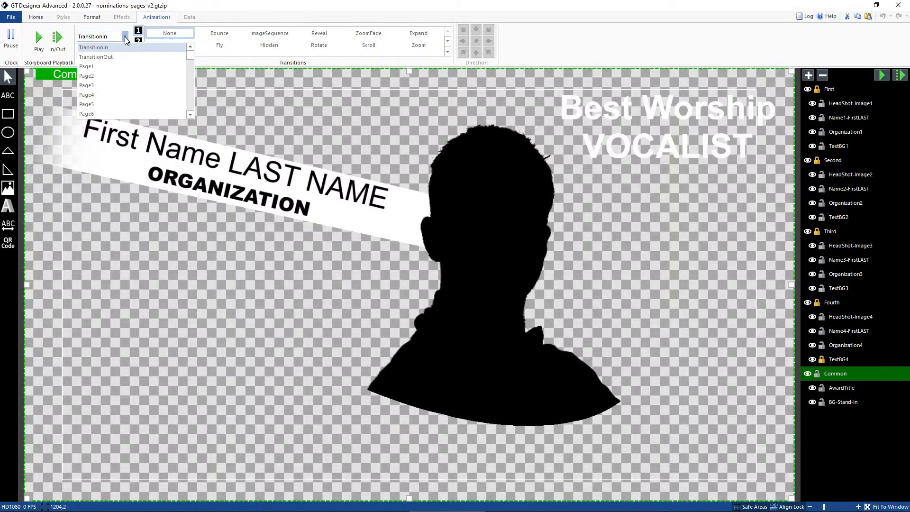
scroll(124, 94, down, 2)
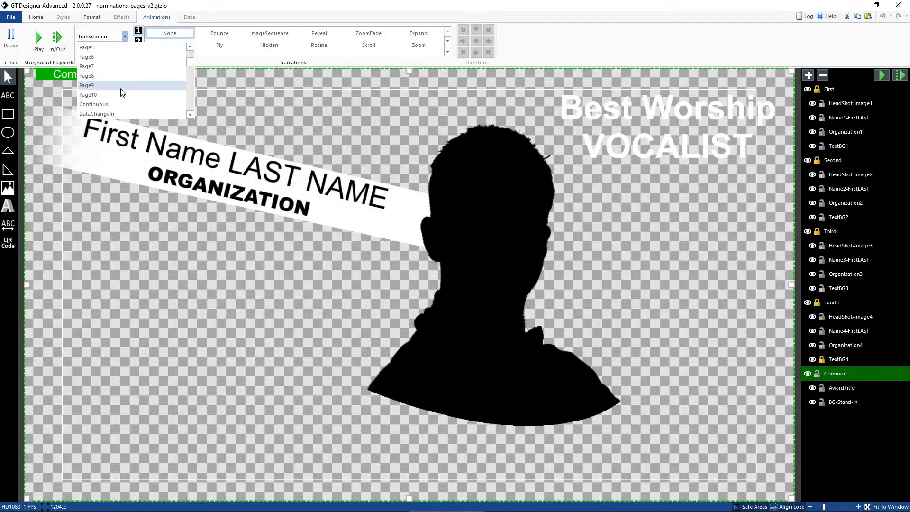
scroll(114, 92, up, 2)
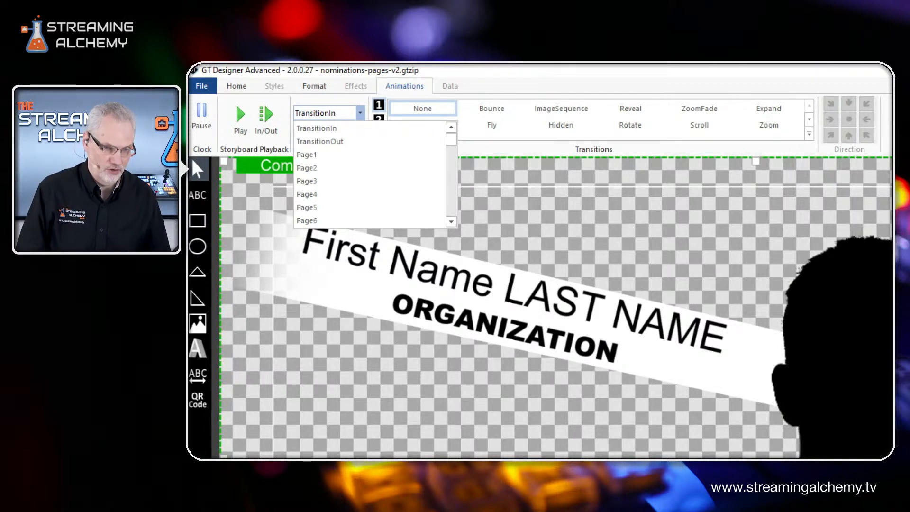
click(292, 166)
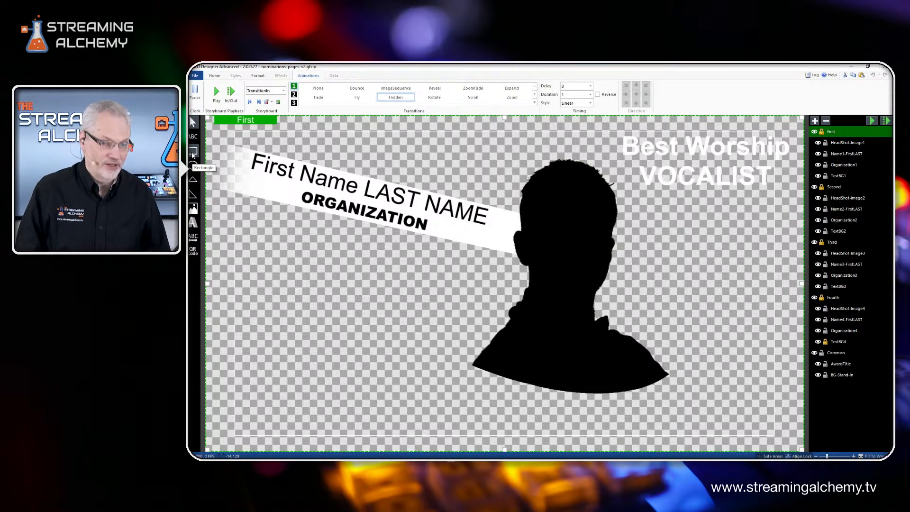
Review the Page1 storyboard transitions of HeadShot-Image1, Name1-FirstLAST, TextBG1 and Organization1 in the First layer
click(847, 142)
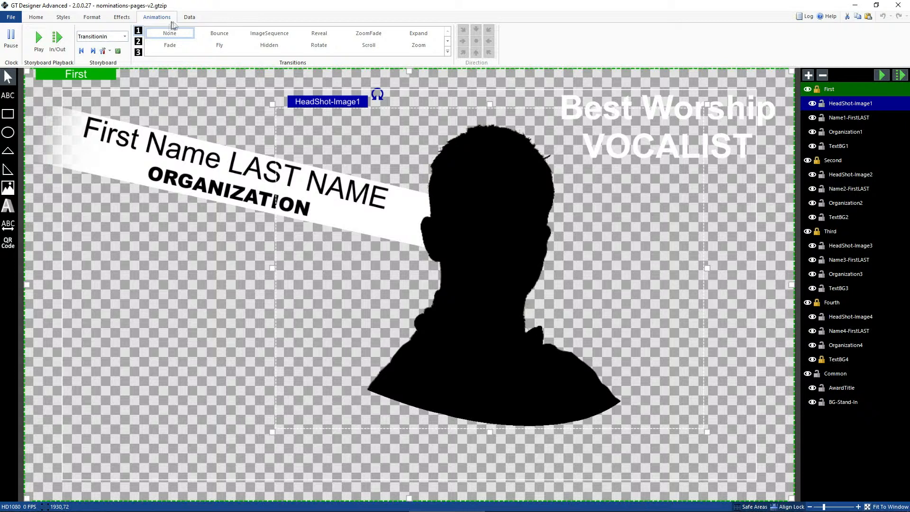
click(125, 37)
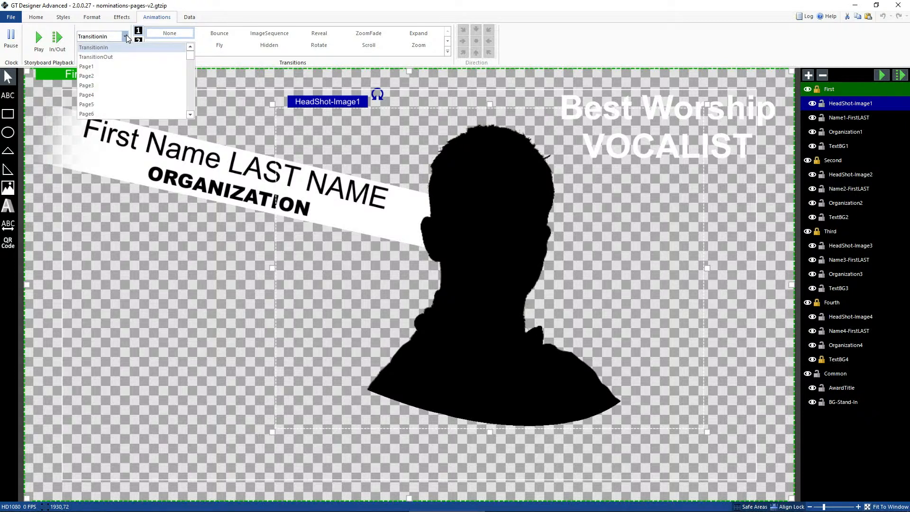
click(95, 69)
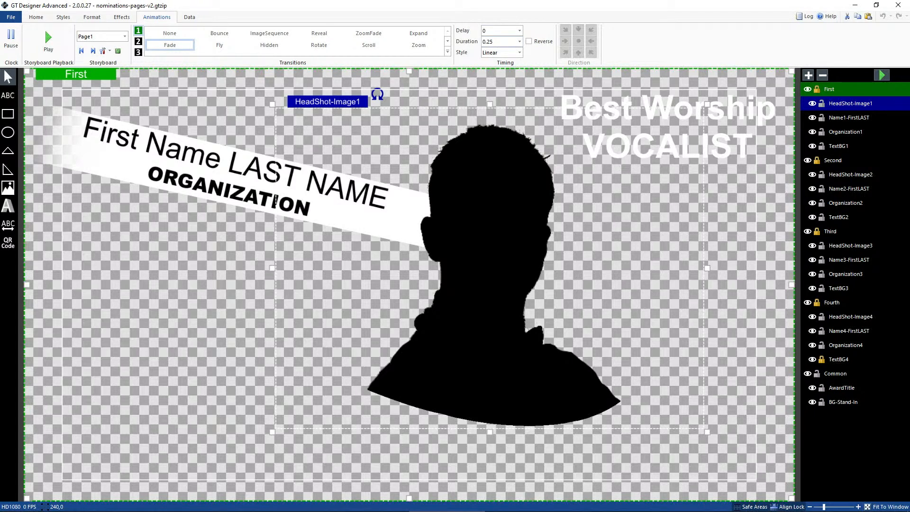
click(842, 118)
click(838, 147)
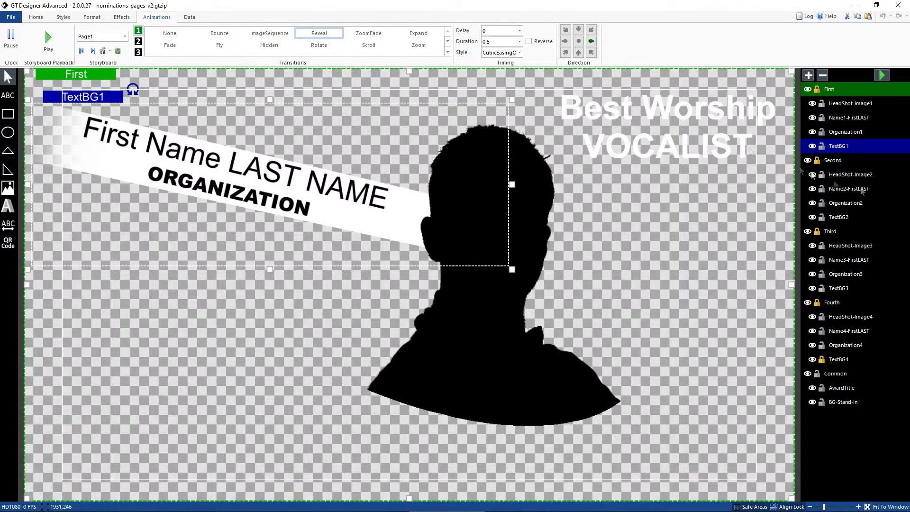
click(844, 122)
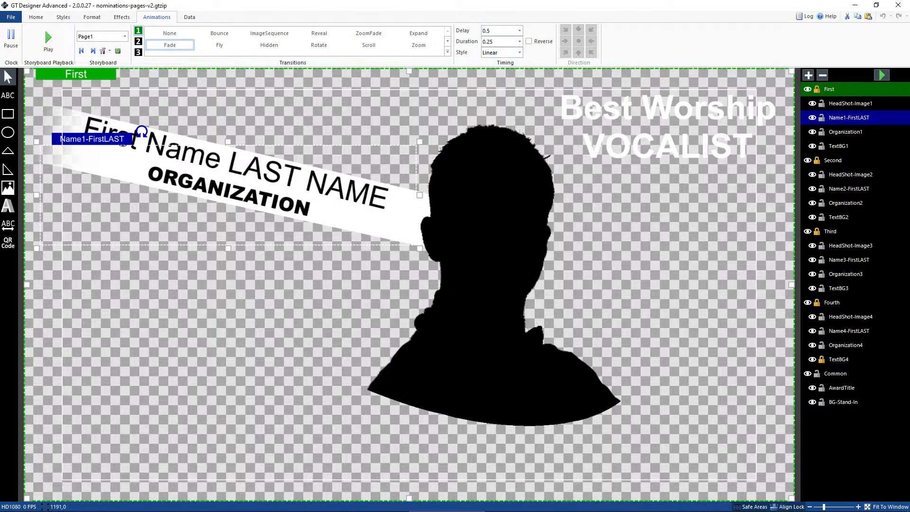
click(849, 133)
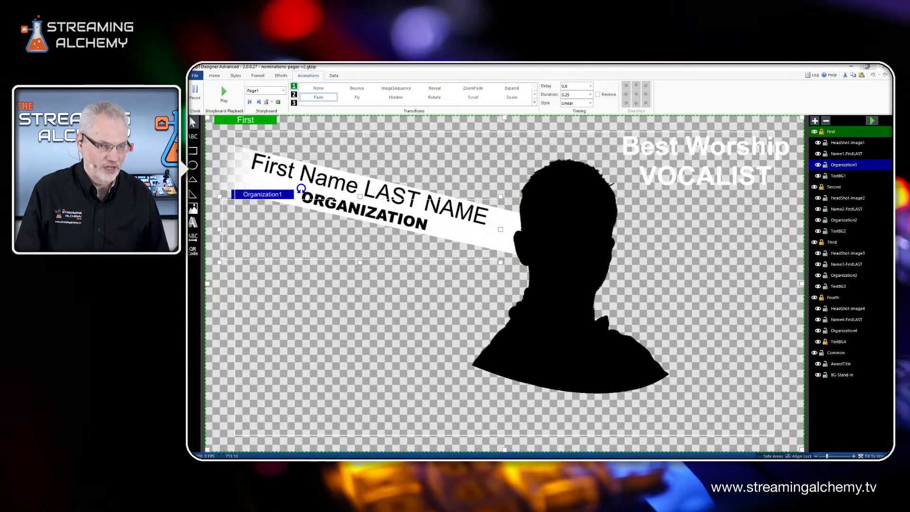
Minimize the title designer and switch to Notepad++ to view the Award2 folder's Award.xml file
click(852, 68)
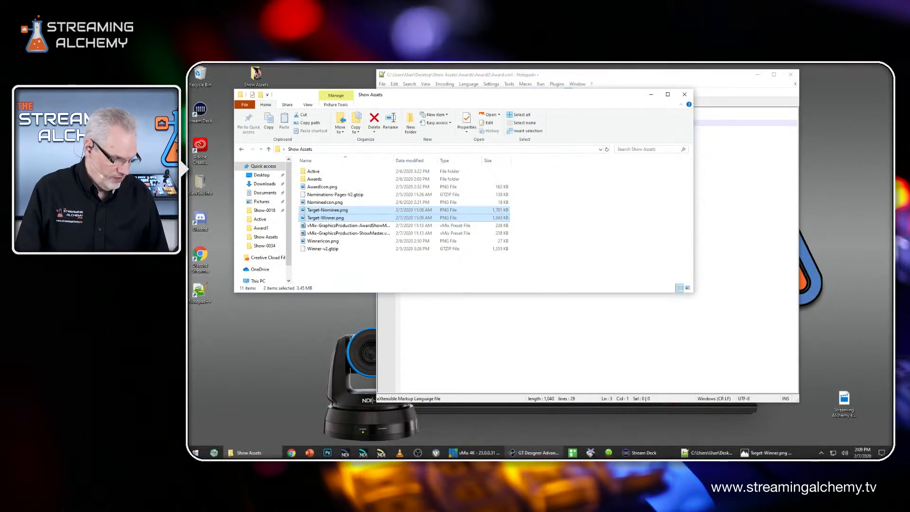
mouse_move(533, 453)
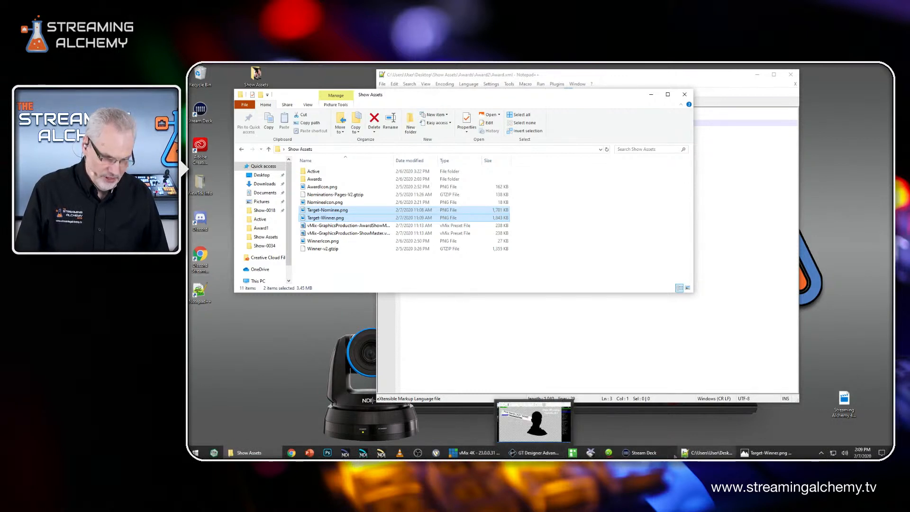
mouse_move(707, 454)
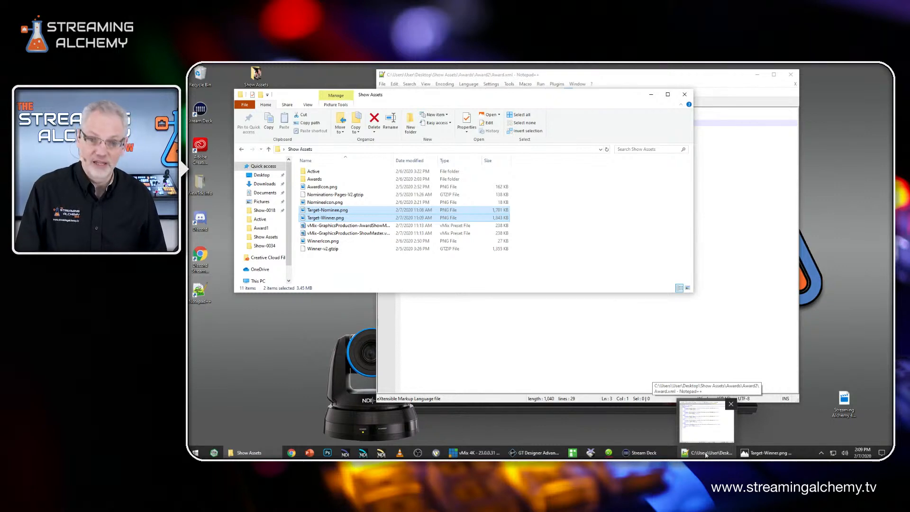
click(706, 454)
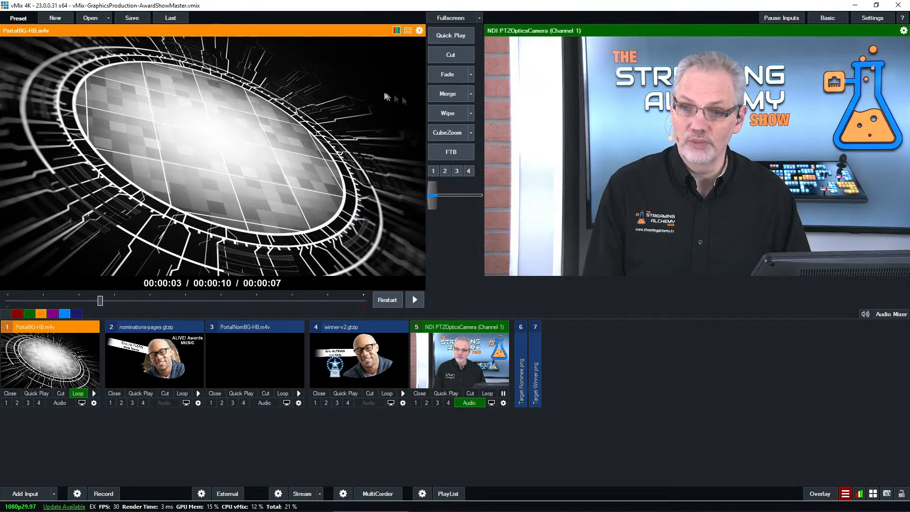
Fade the PortalBG-HB.m4v background into the live output and review the triggers configured for that input
click(447, 76)
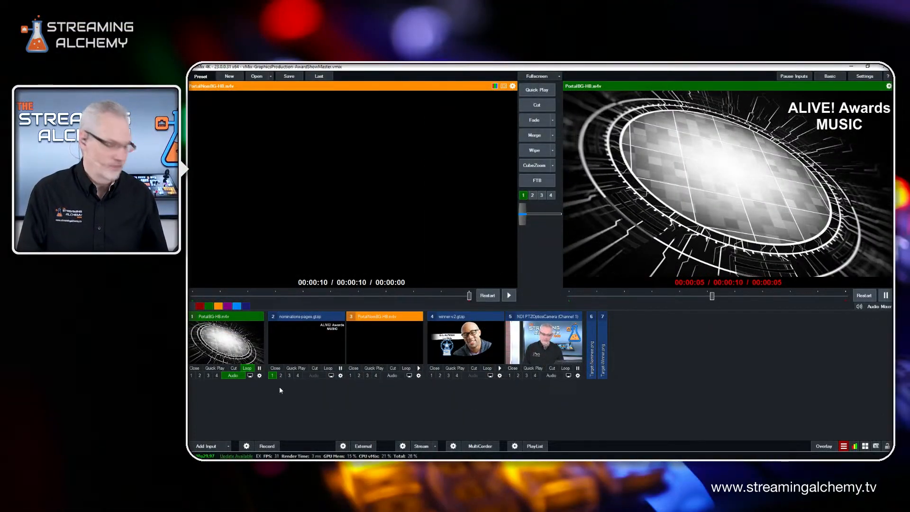
click(260, 376)
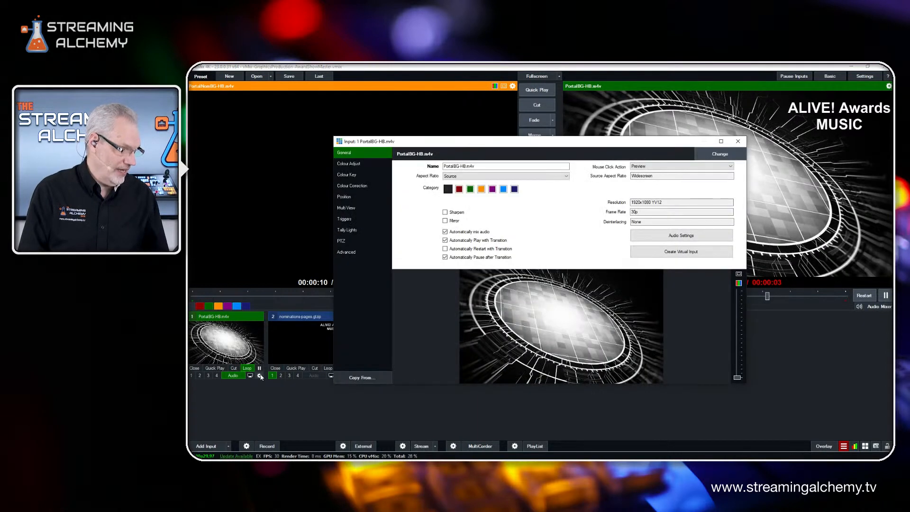
click(354, 219)
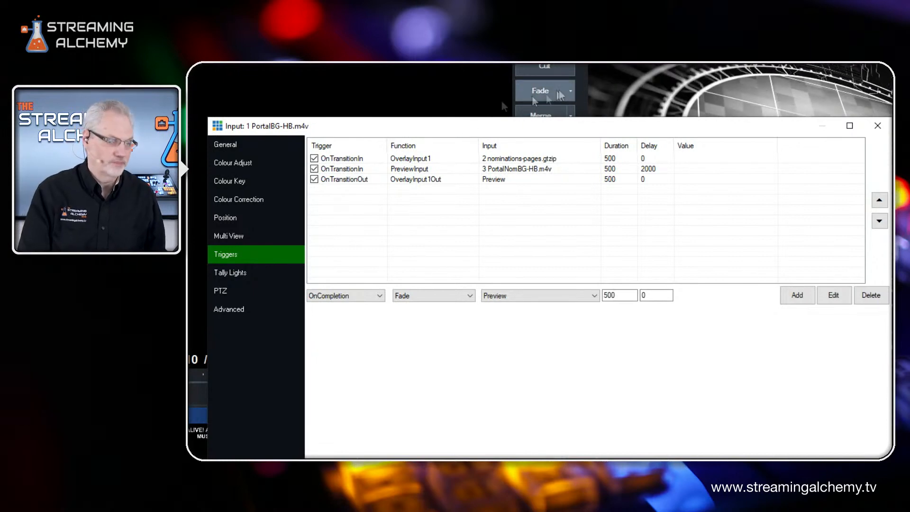
click(878, 127)
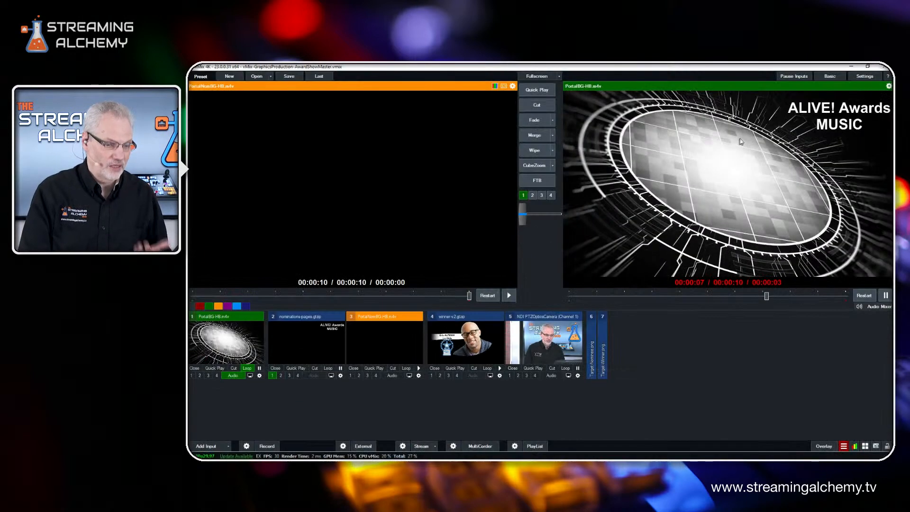
Run Page1, Page2, Page3 and Page4 of the nominations-pages.gtzip title in order, and fade to the previewed PortalNomBG-HB.m4v
right_click(302, 340)
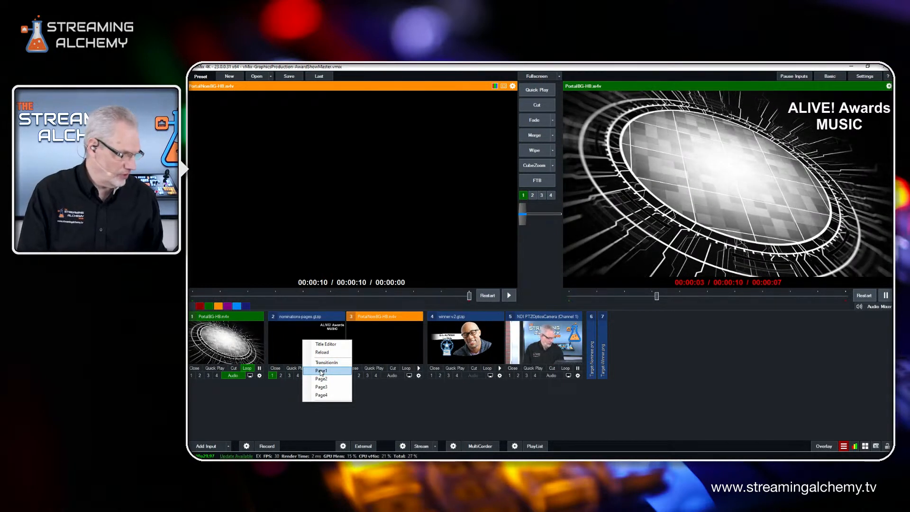
click(321, 371)
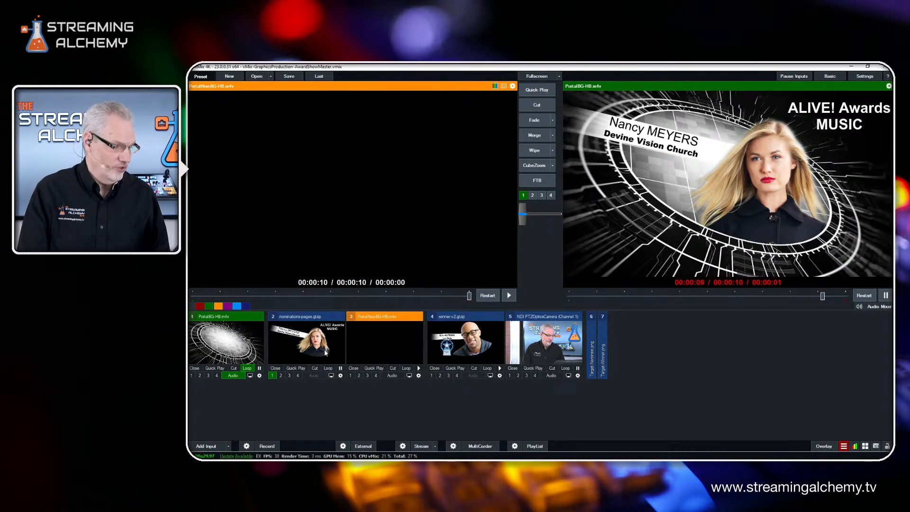
right_click(320, 350)
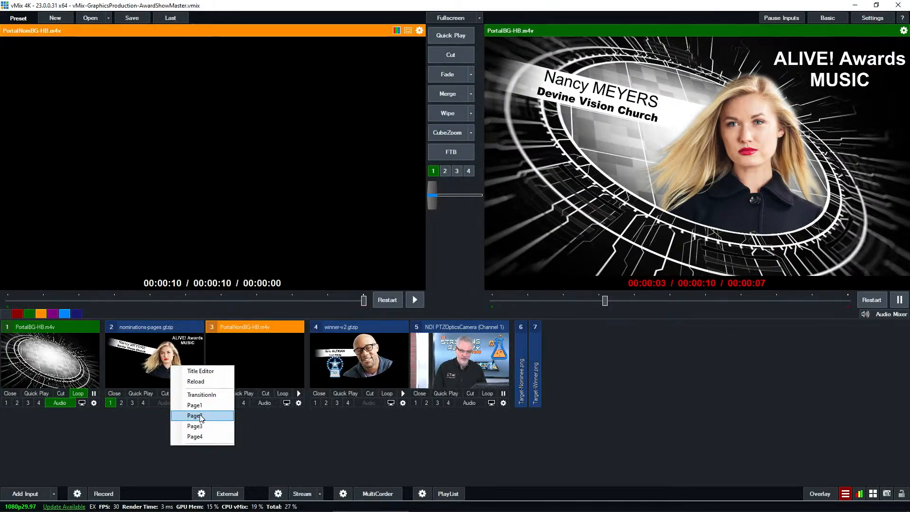
click(199, 415)
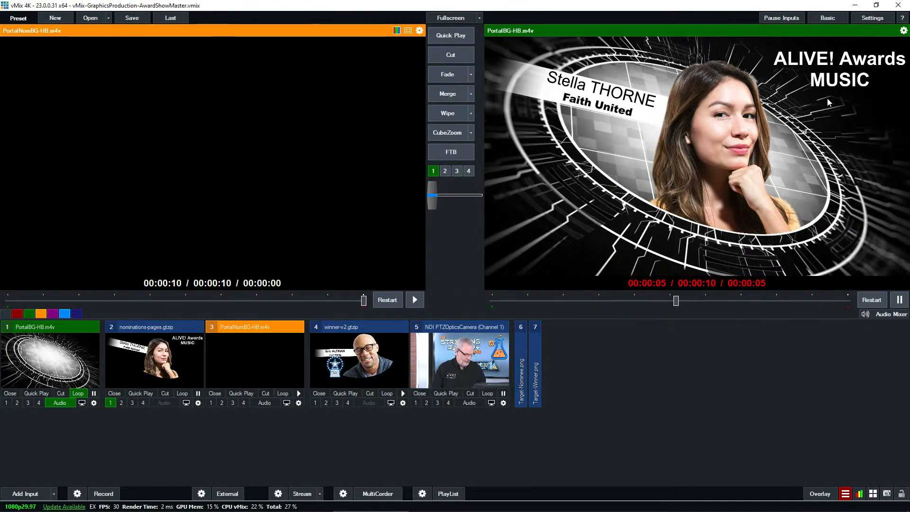
right_click(156, 351)
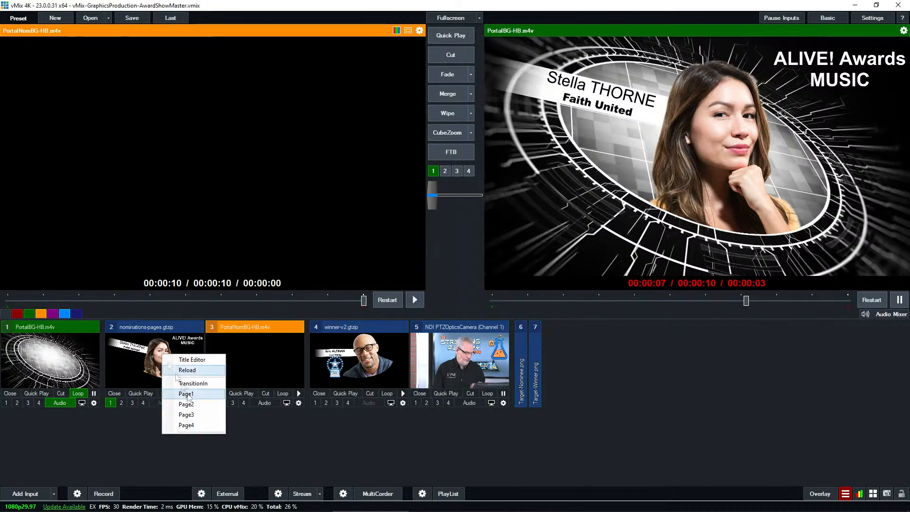
click(188, 416)
right_click(172, 365)
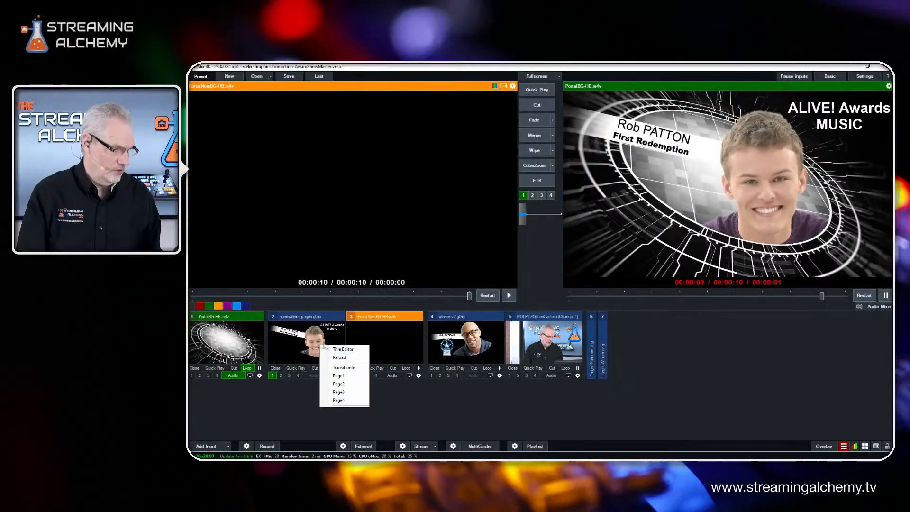
click(342, 400)
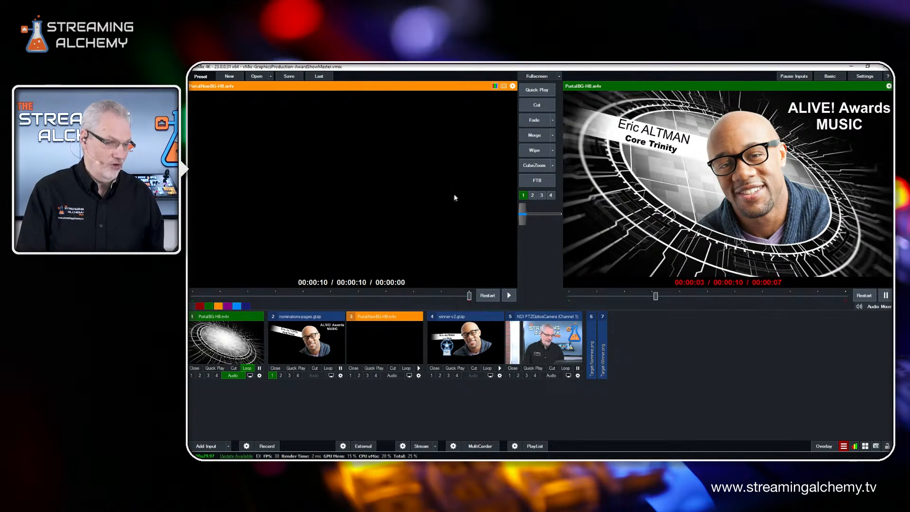
click(535, 120)
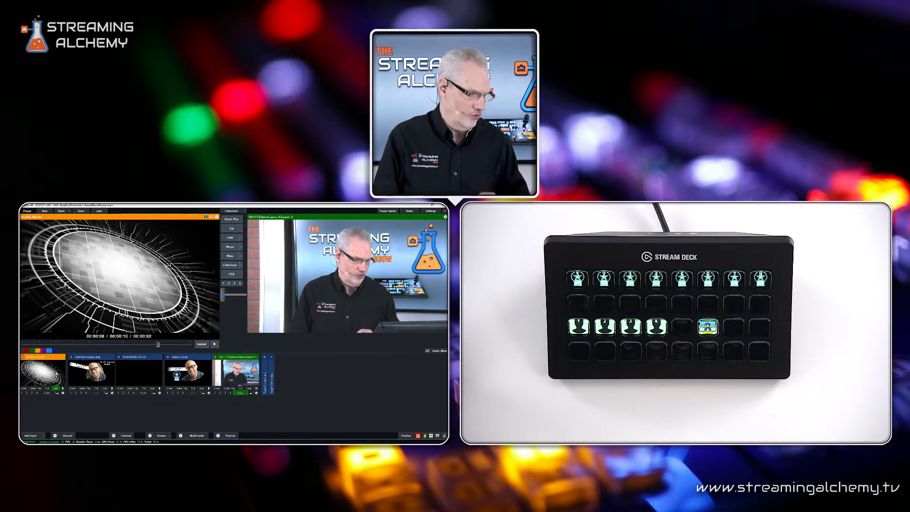
Examine the keyboard shortcuts that map the Stream Deck buttons to the nominations-pages.gtzip title and the Fade function
click(431, 213)
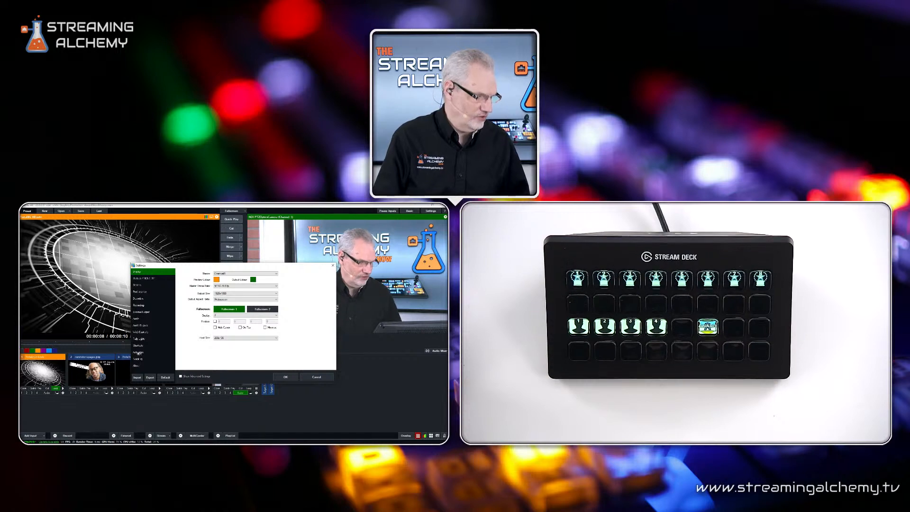
click(137, 345)
click(208, 274)
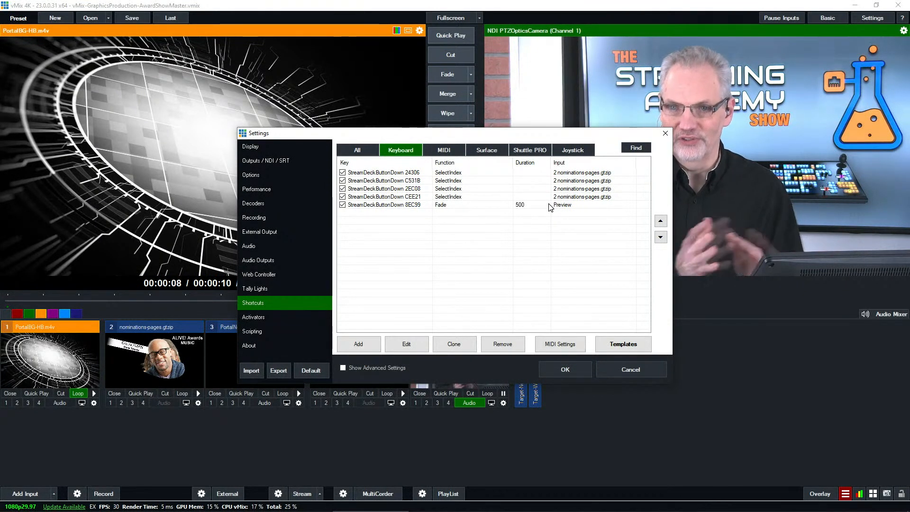
click(666, 134)
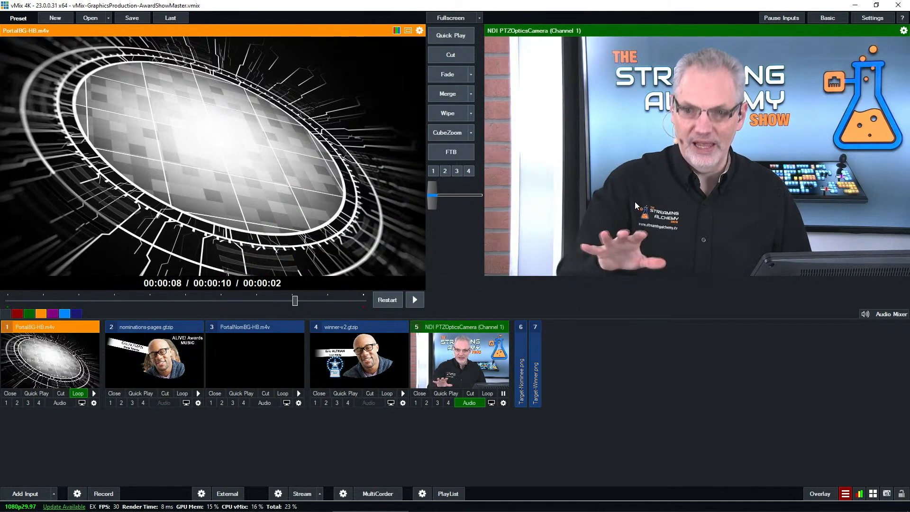
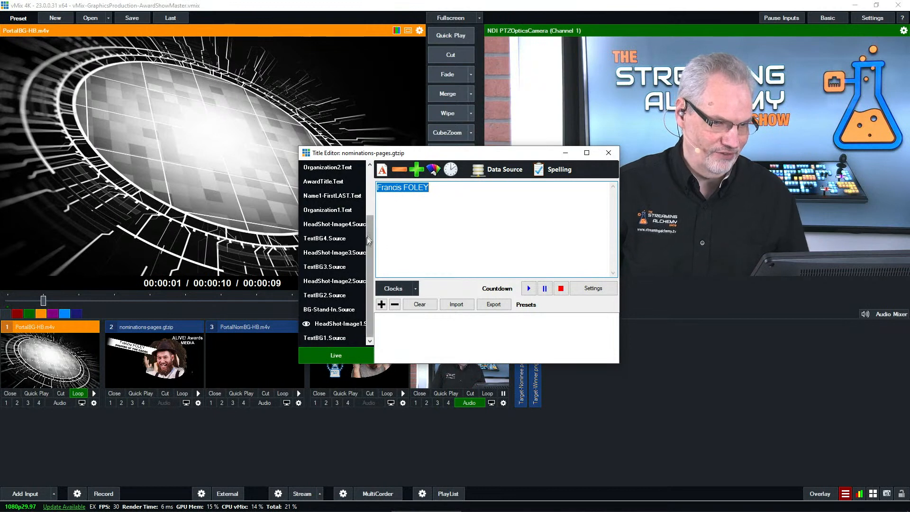
Open the data source settings of the HeadShot-Image1 source in the nominations-pages.gtzip title editor
scroll(371, 231, up, 2)
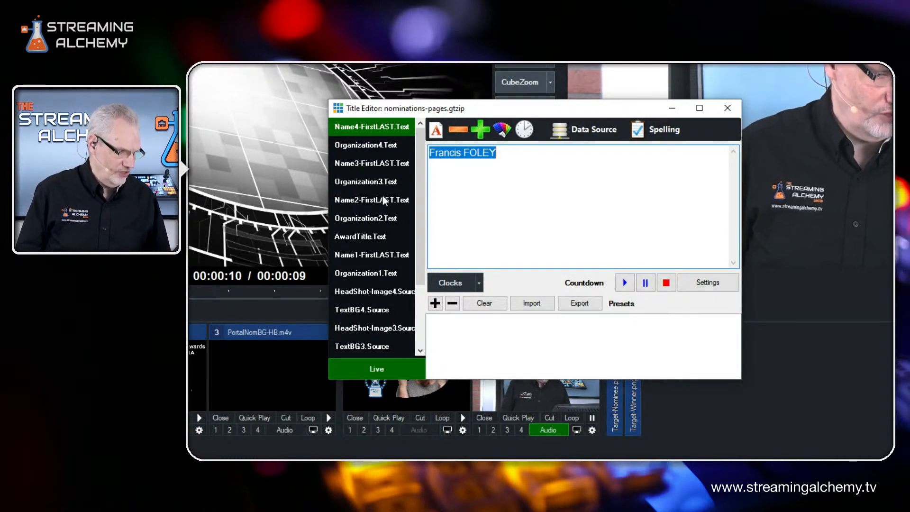
scroll(383, 195, down, 2)
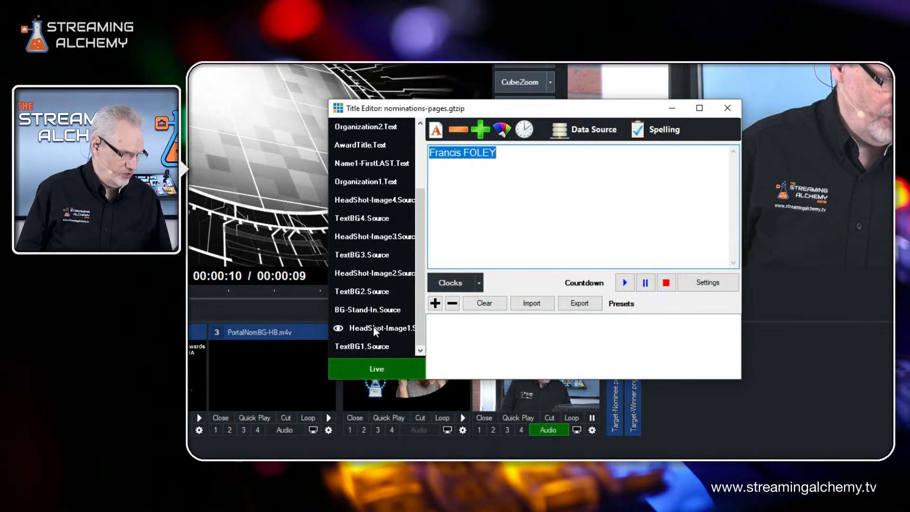
click(374, 328)
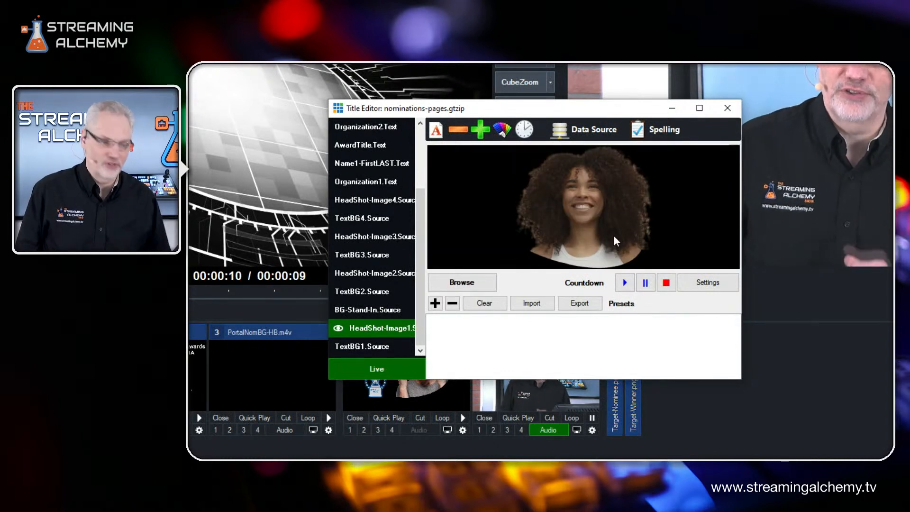
click(590, 126)
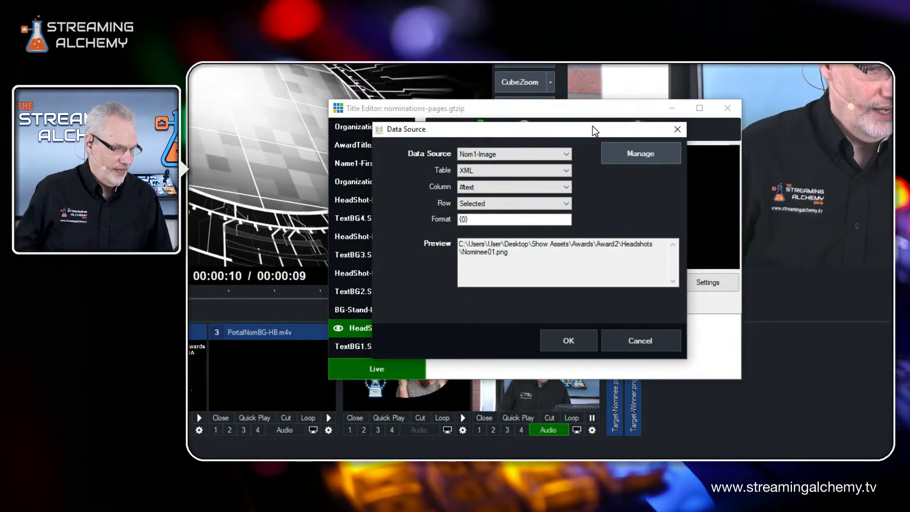
Add a new XML data source in the data source manager and name it Test
click(637, 156)
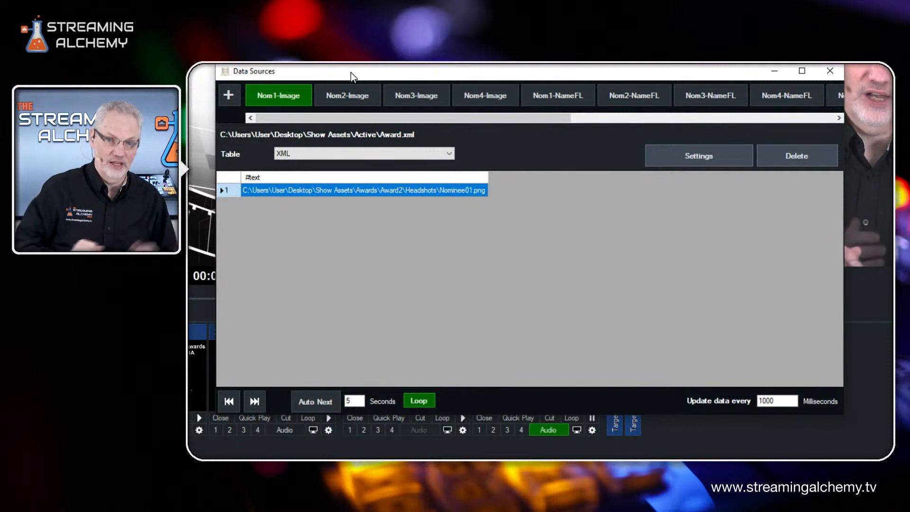
click(229, 94)
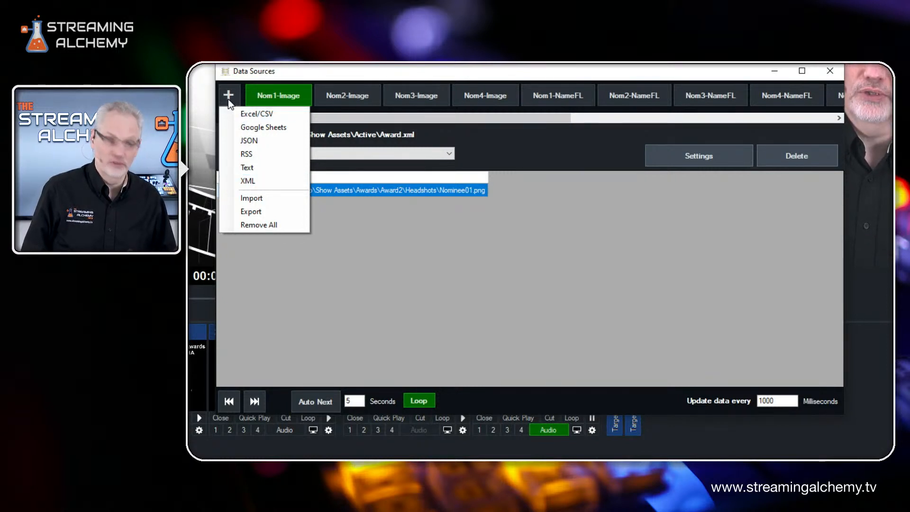
click(260, 179)
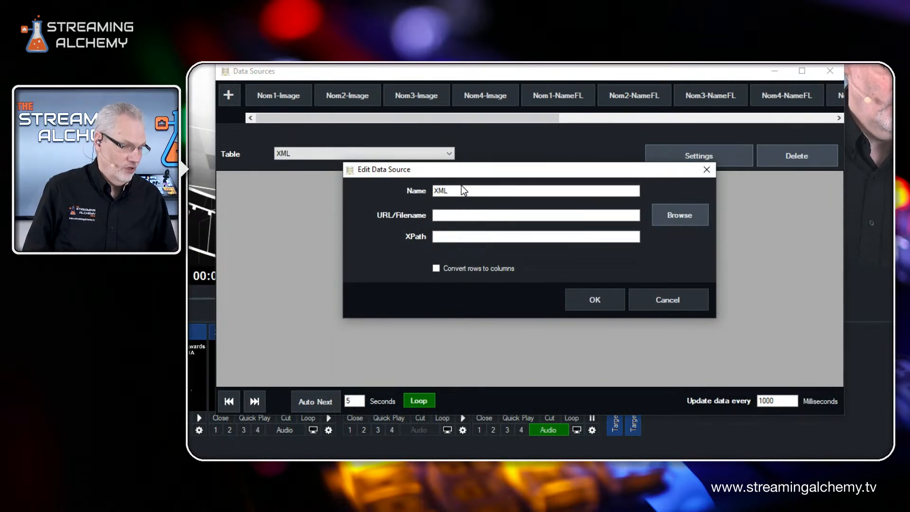
double_click(437, 191)
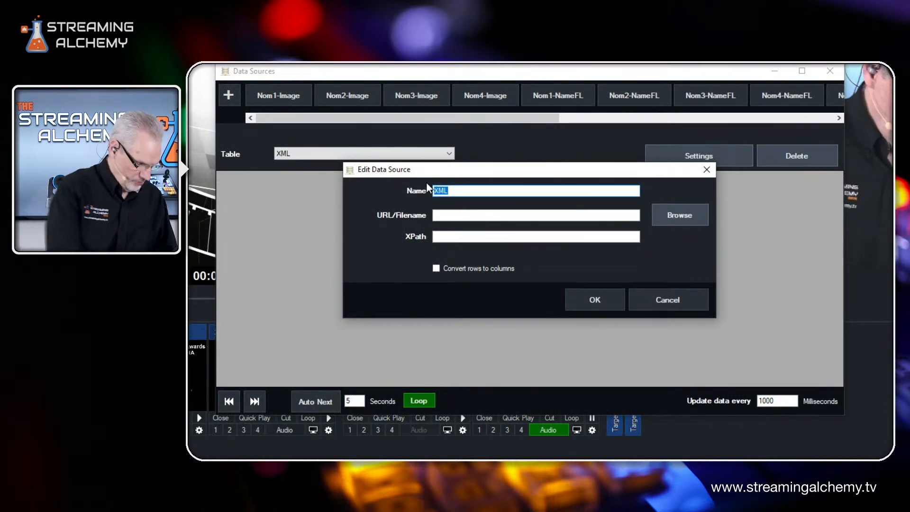
text(Test)
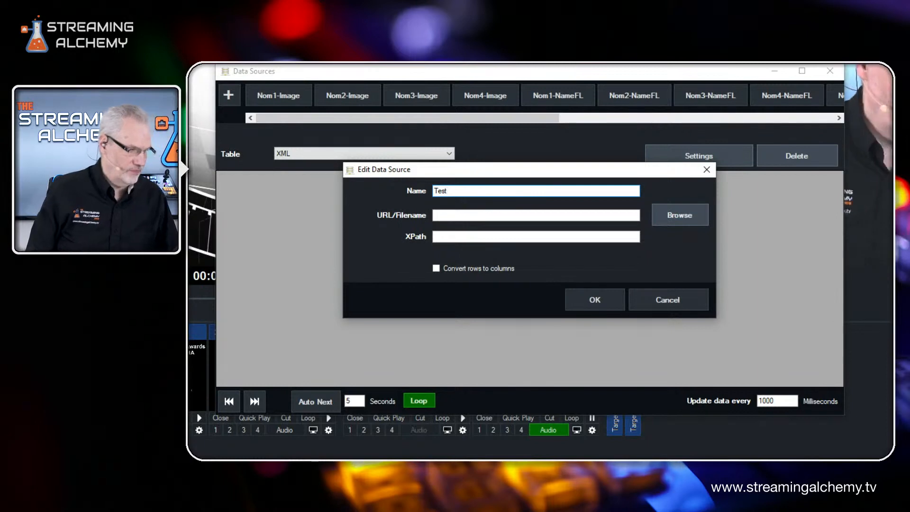
Link the Test data source to Award.xml in Show Assets\Active, with the XPath /Awards/NOM01/NameFL
click(687, 220)
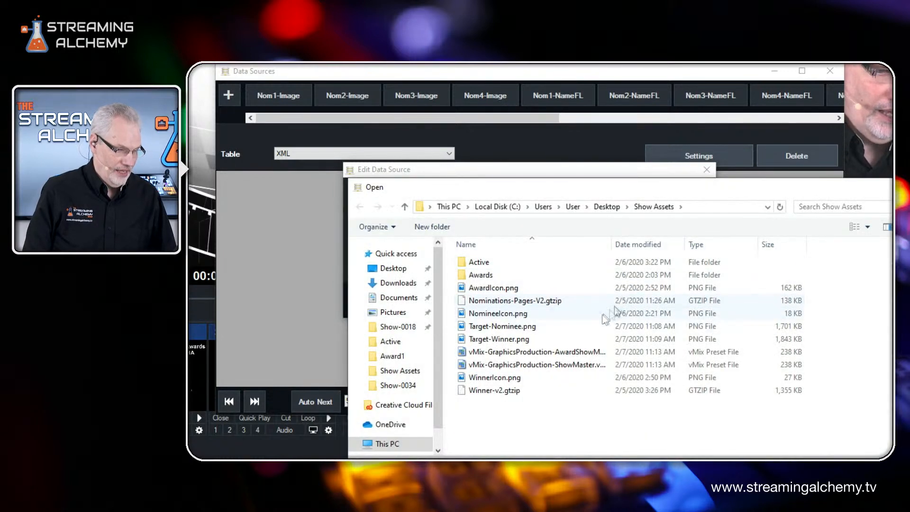
double_click(479, 262)
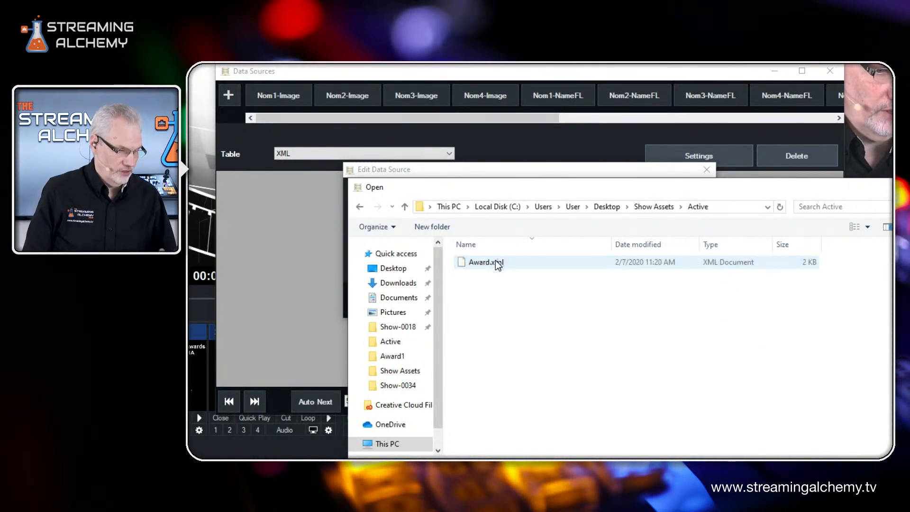
click(496, 260)
key(Return)
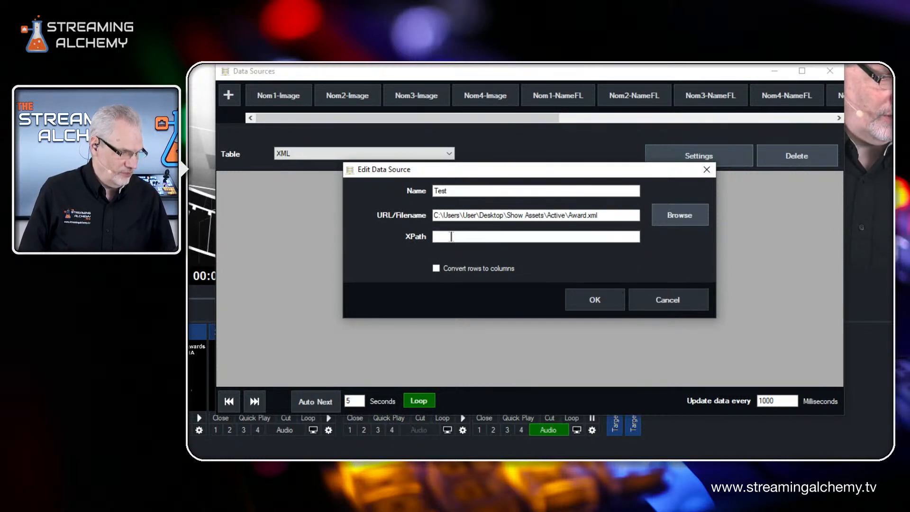
click(492, 236)
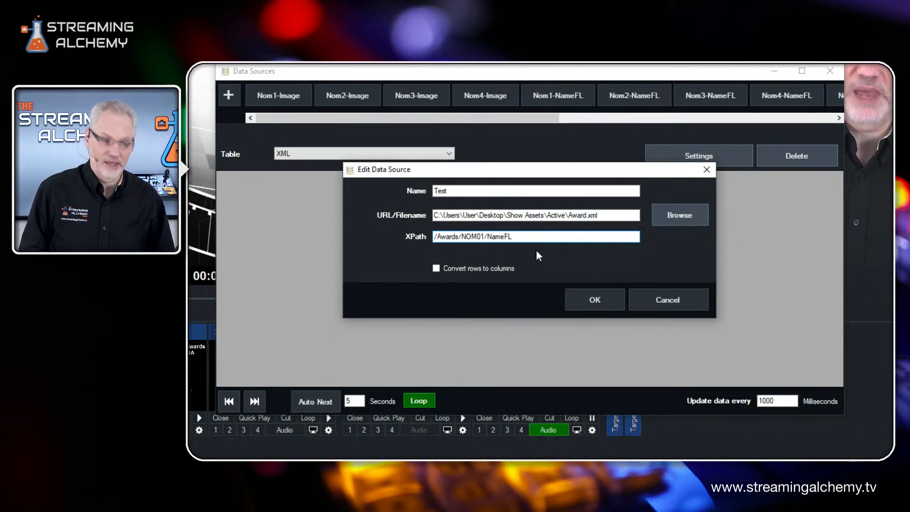
click(594, 296)
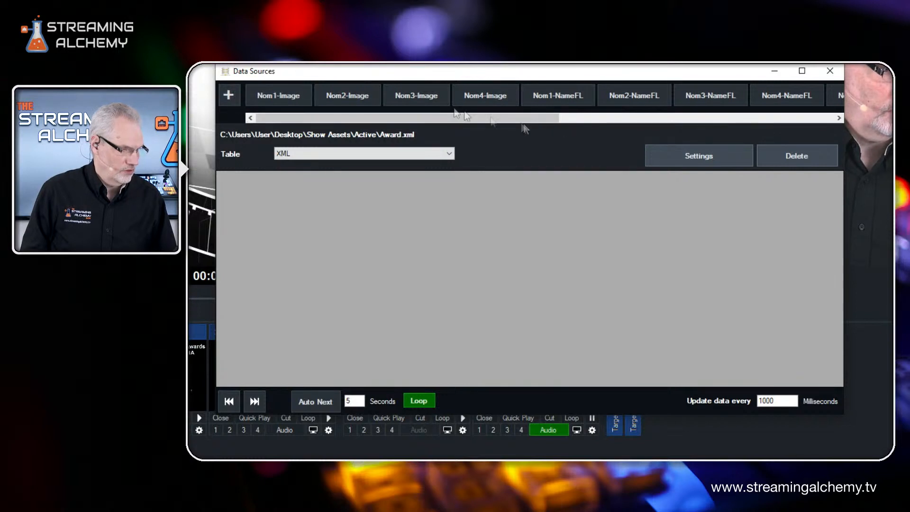
Correct the XPath of the Test data source to /Award/NOM01/NameFL
click(838, 118)
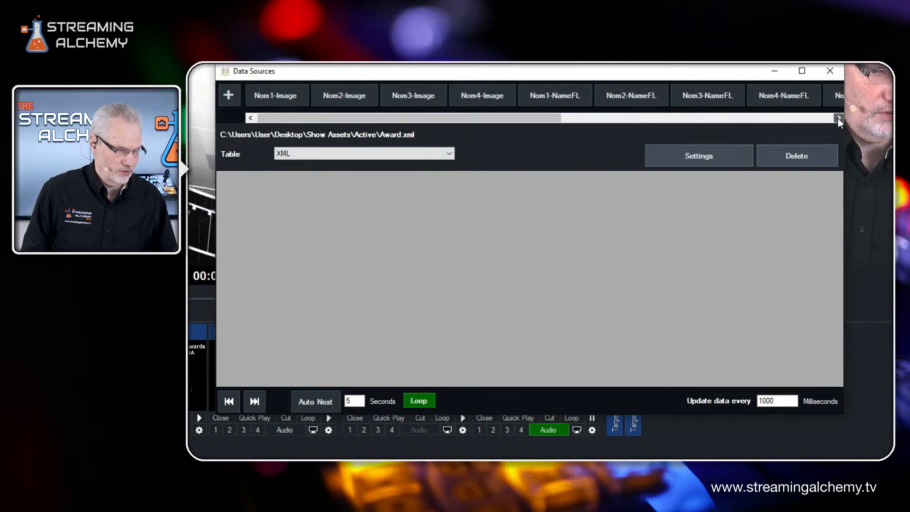
drag(277, 118, 688, 128)
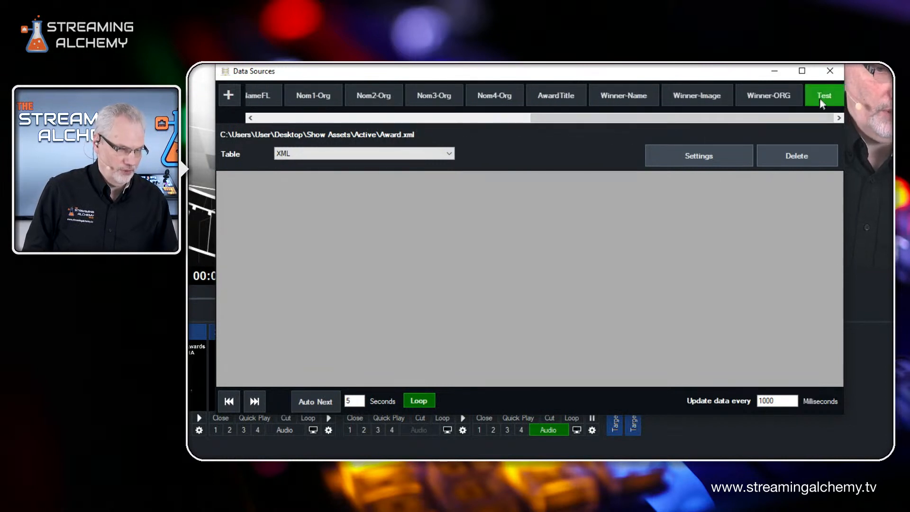
click(706, 155)
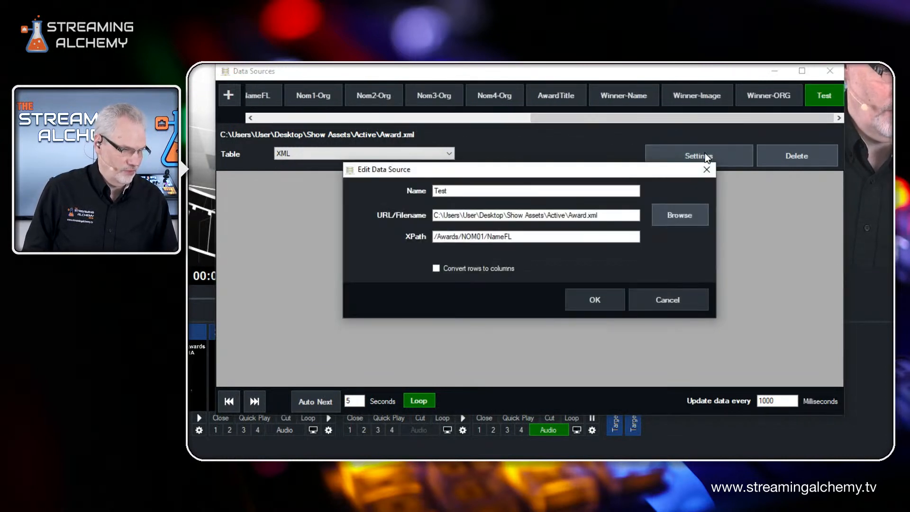
click(460, 236)
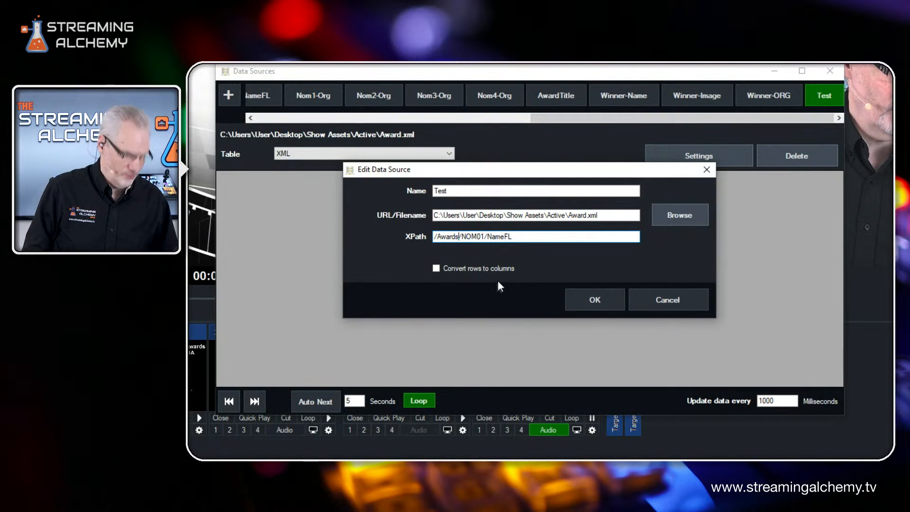
key(BackSpace)
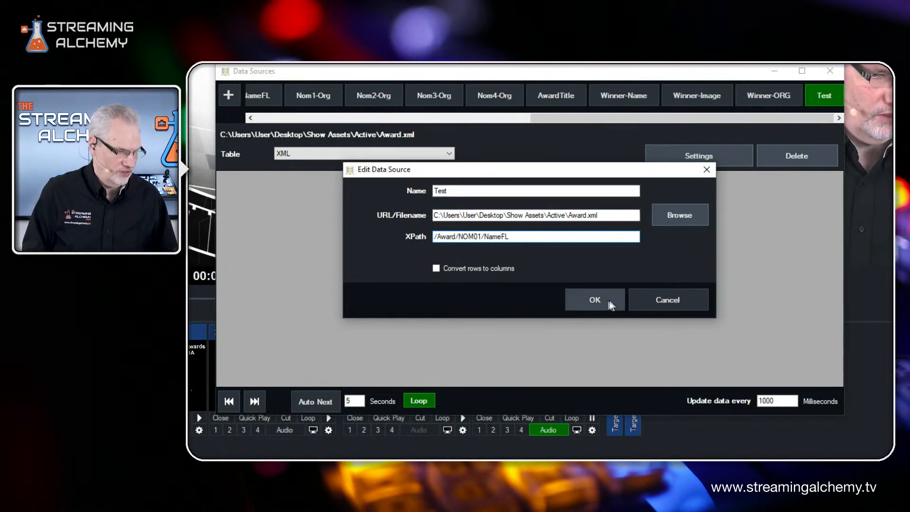
click(595, 300)
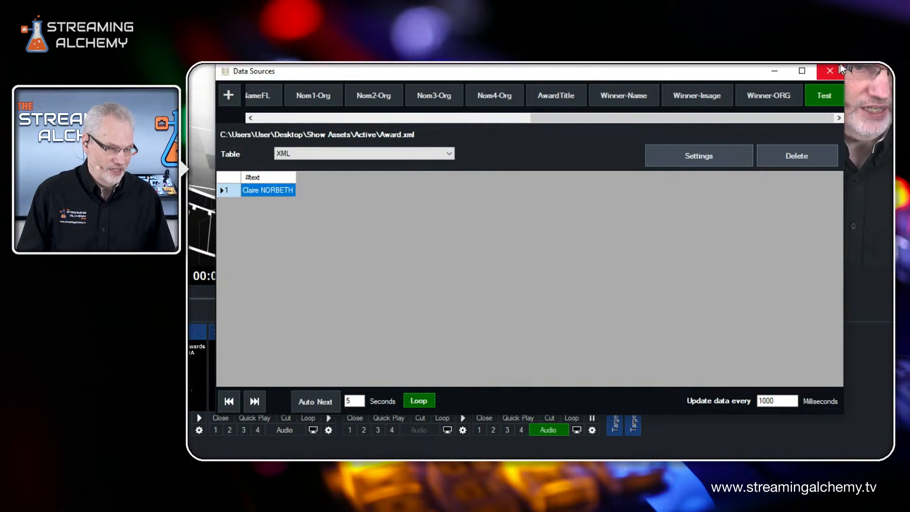
Examine the file and XPath settings of the Nom1-Org and AwardTitle data sources, and close the data source windows
click(317, 98)
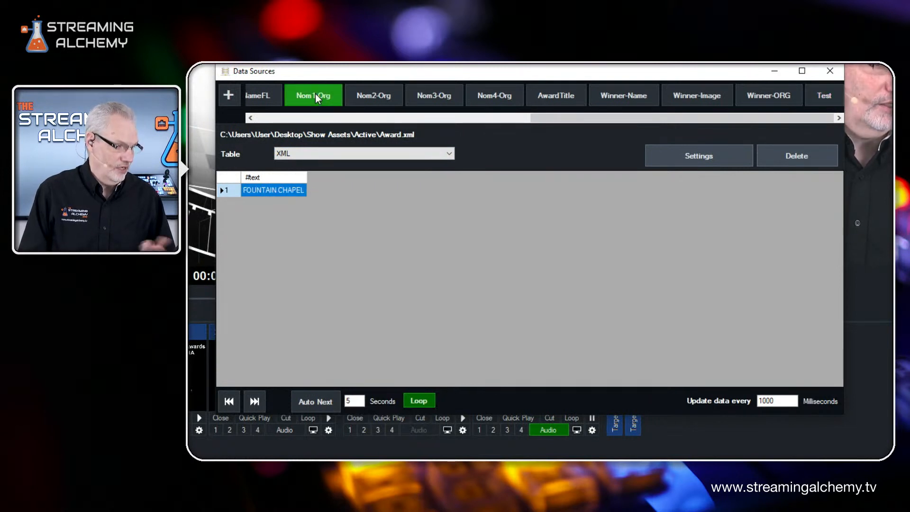
click(694, 160)
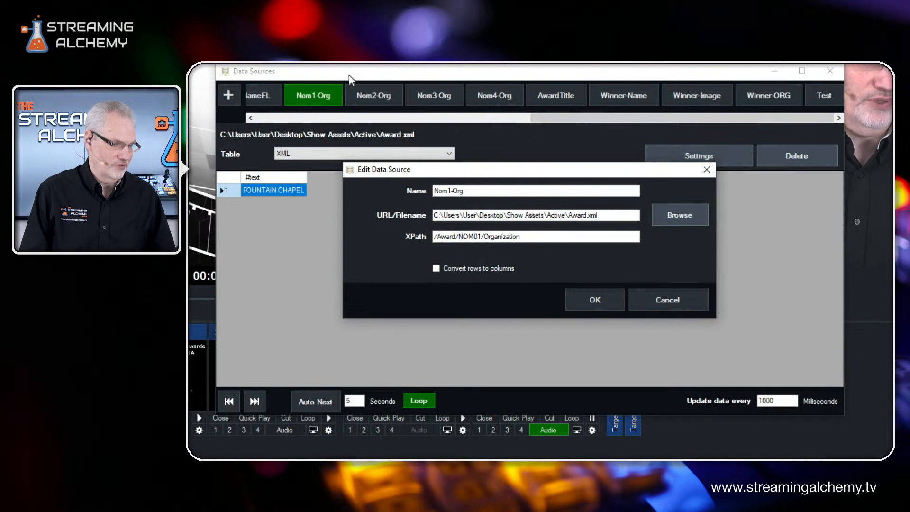
click(657, 299)
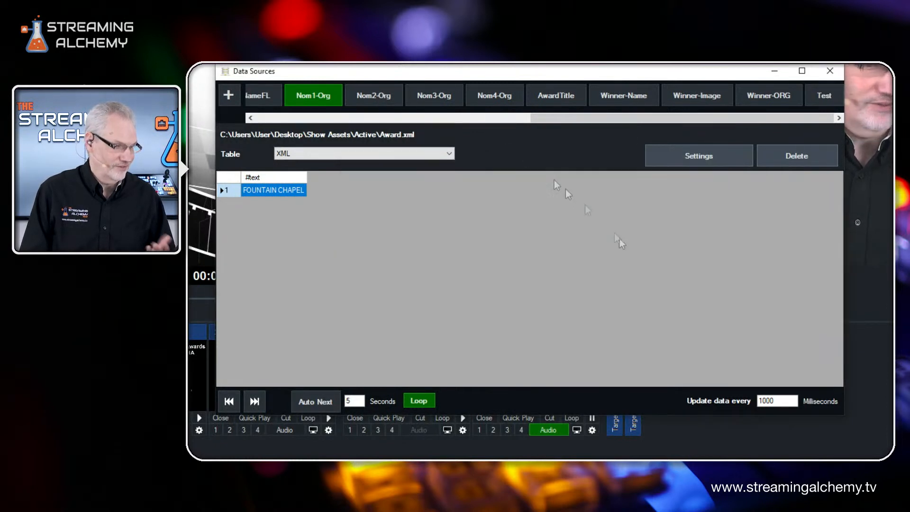
click(559, 99)
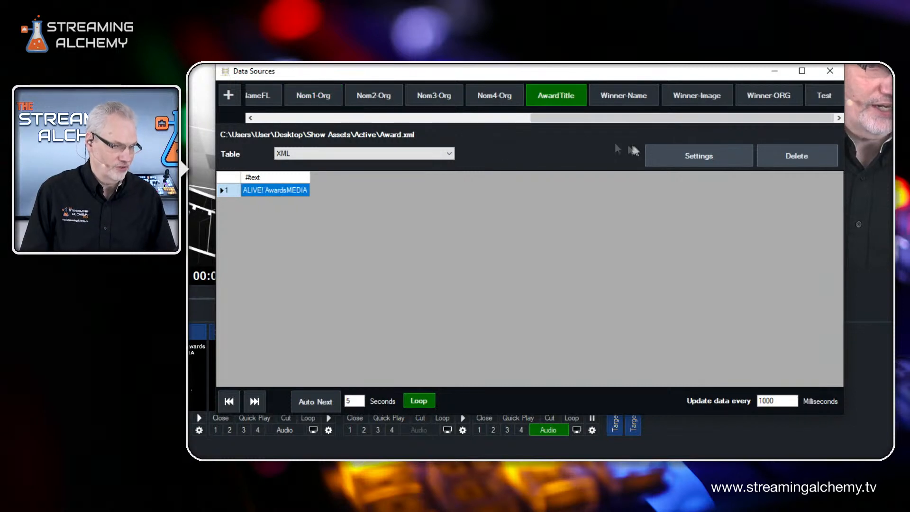
click(663, 157)
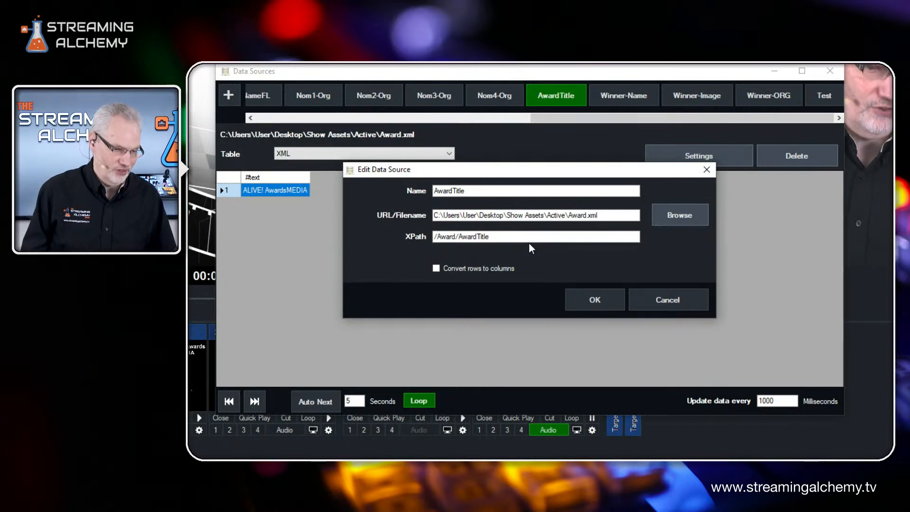
click(668, 300)
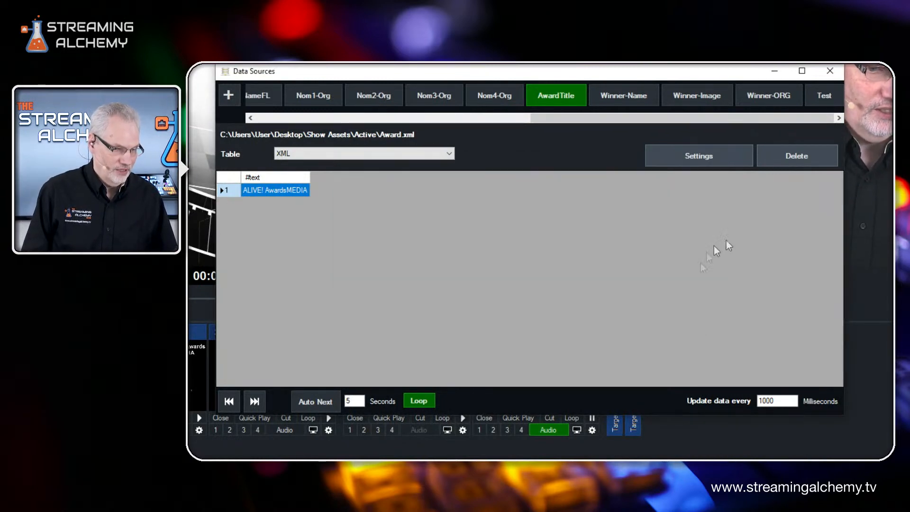
click(831, 71)
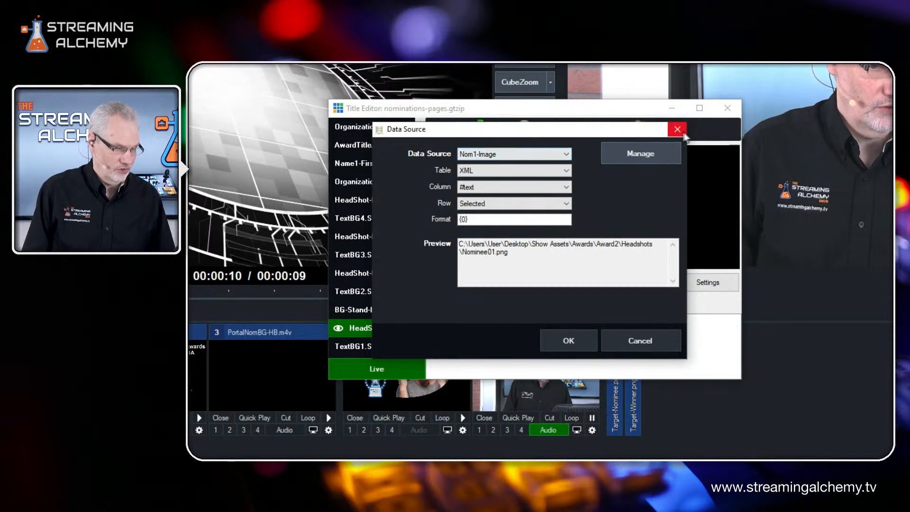
click(677, 129)
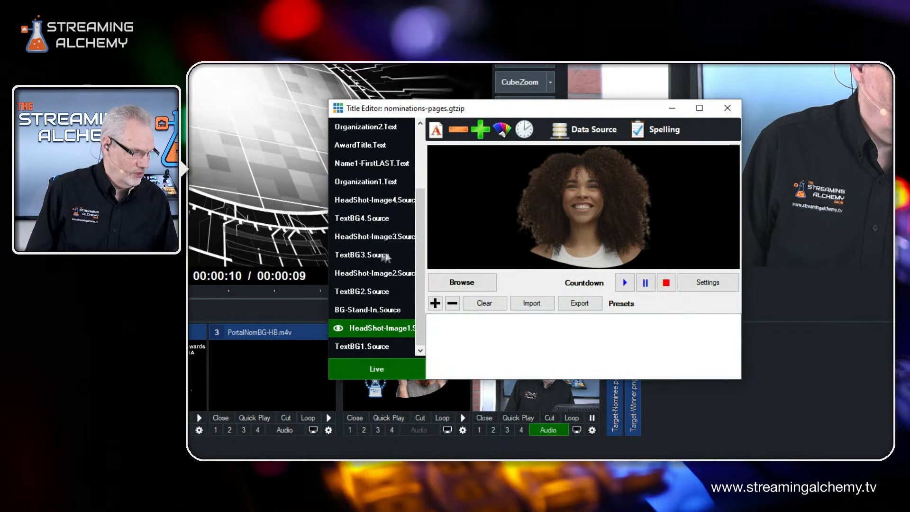
Try the Test data source on the Name1-FirstLAST.Text field, cancel the assignment and close the title editor
click(392, 165)
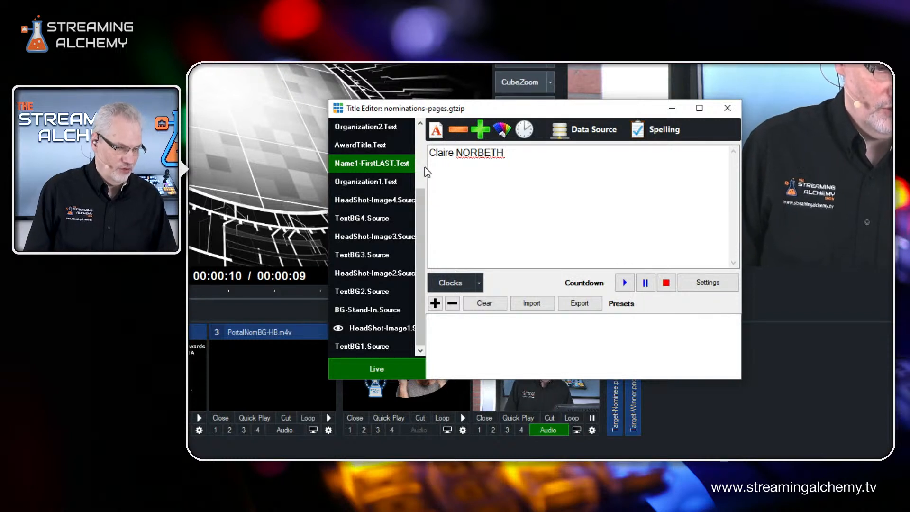
click(596, 134)
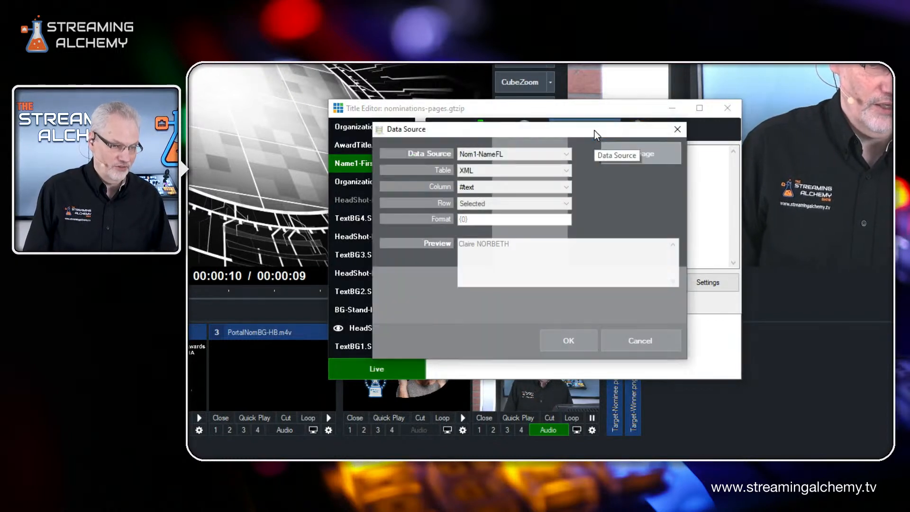
click(564, 155)
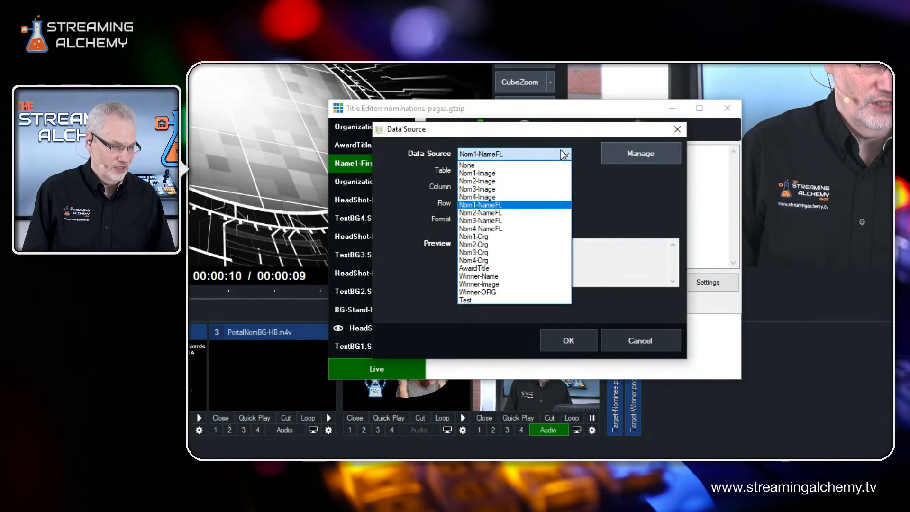
click(472, 298)
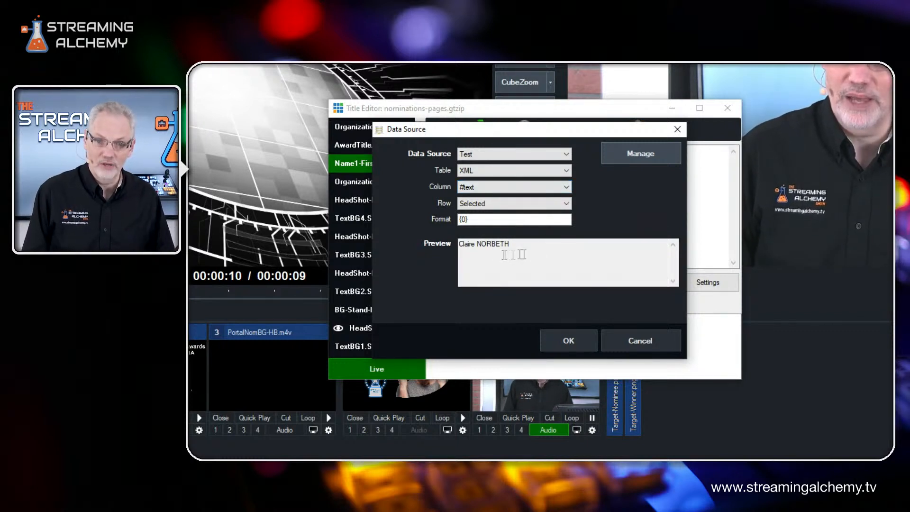
click(639, 339)
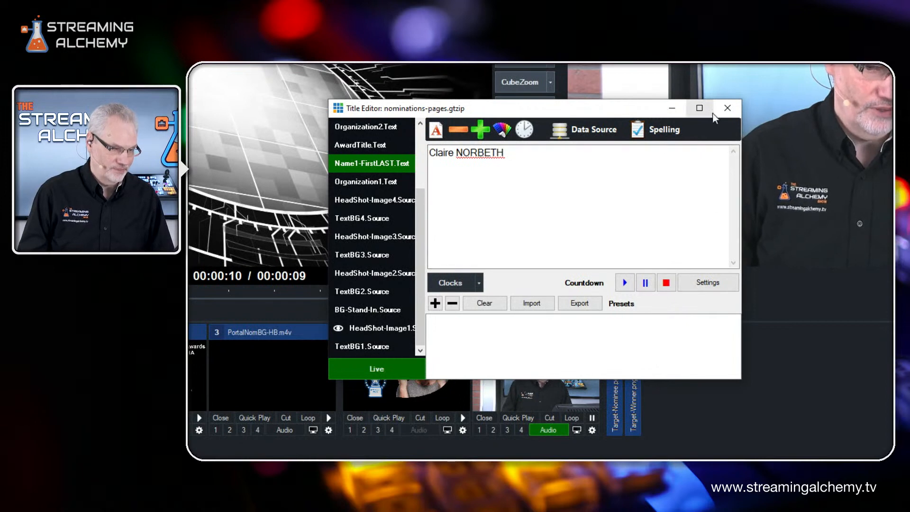
click(728, 108)
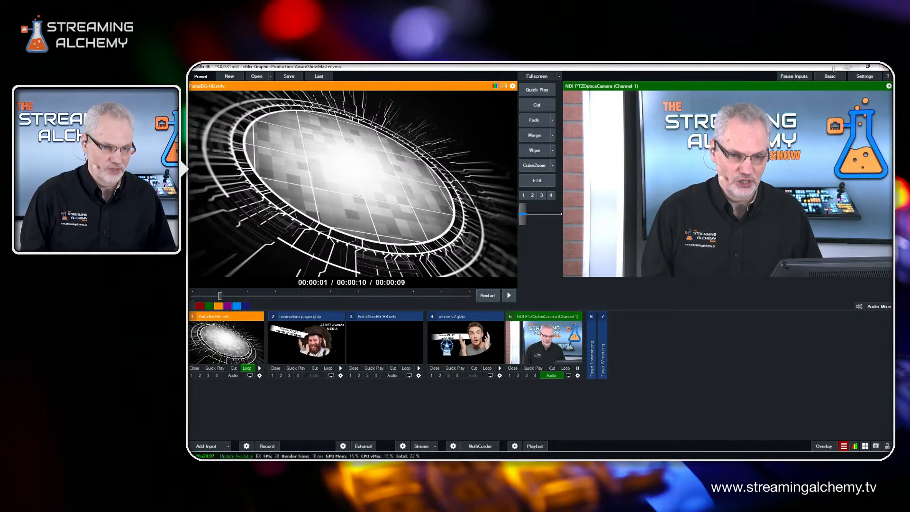
Switch to the Stream Deck app and open the configuration of the award 1 key
click(850, 67)
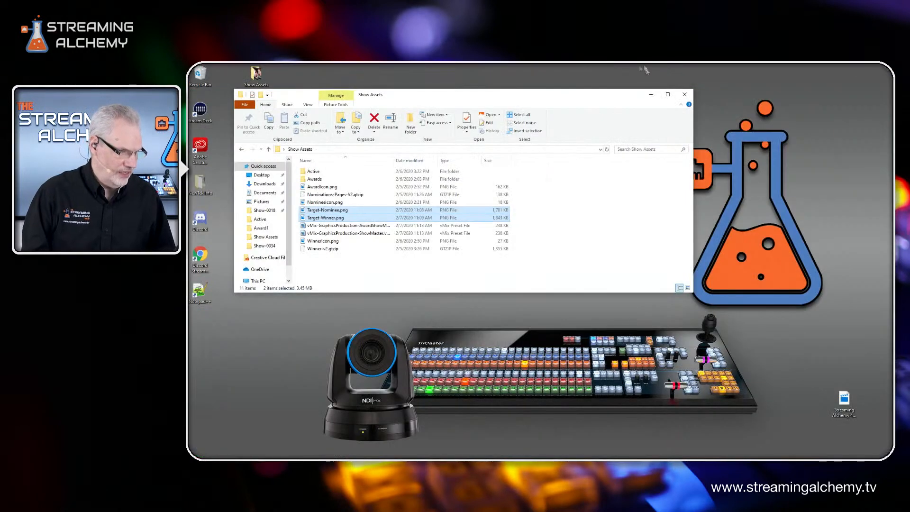
click(685, 94)
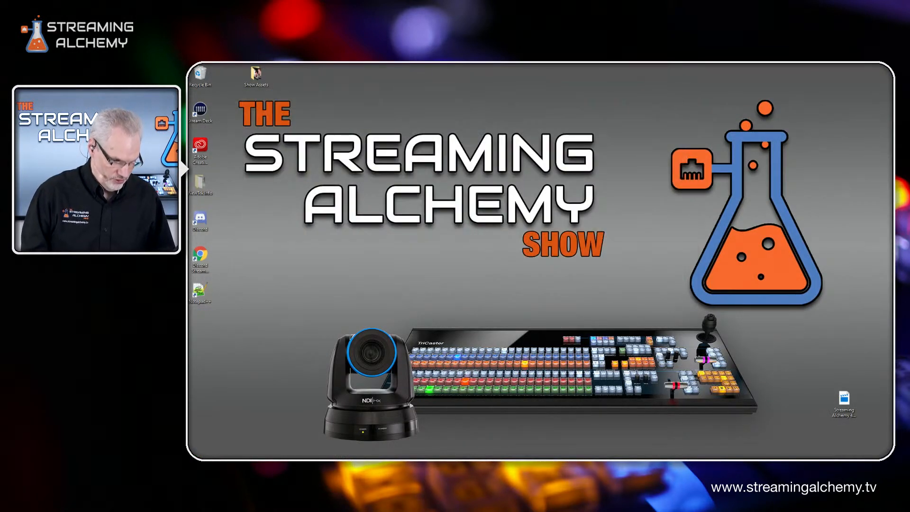
mouse_move(665, 458)
click(599, 453)
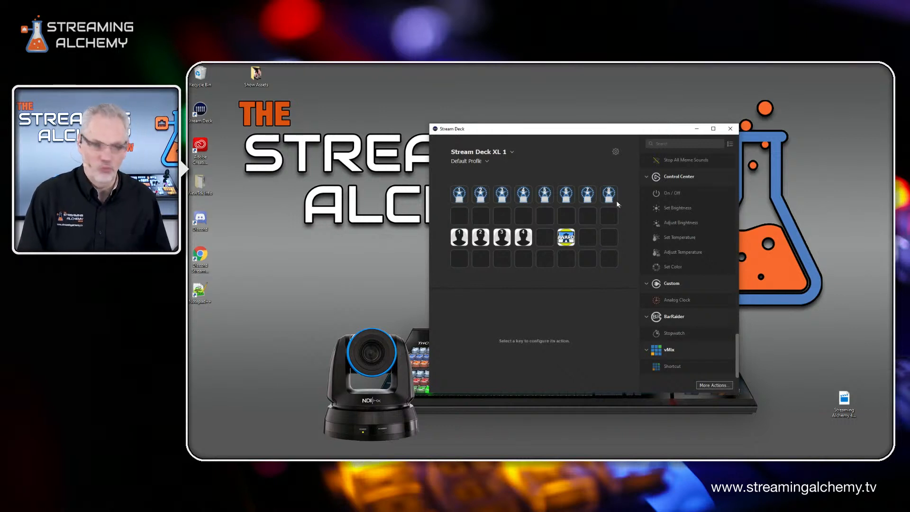
click(458, 194)
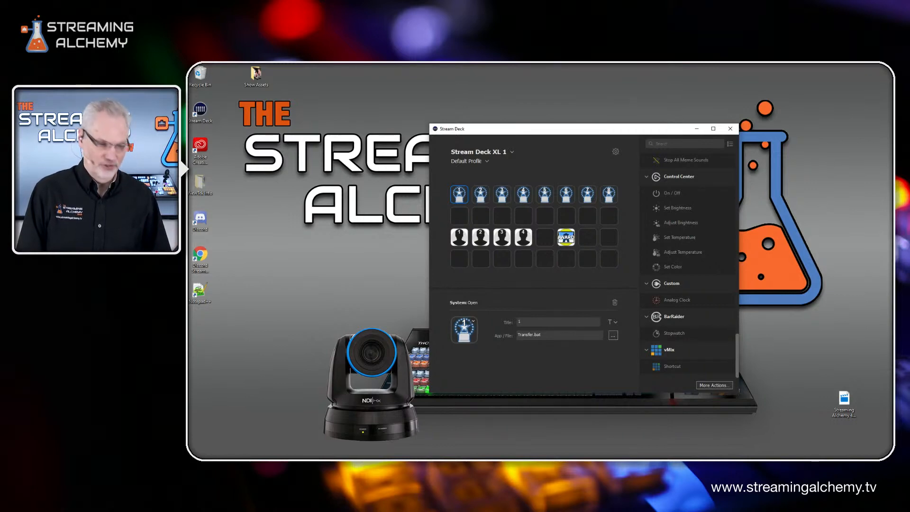
Examine the copy command in the Award1 folder's Transfer.bat using Notepad++, and return to the Stream Deck key layout
click(614, 336)
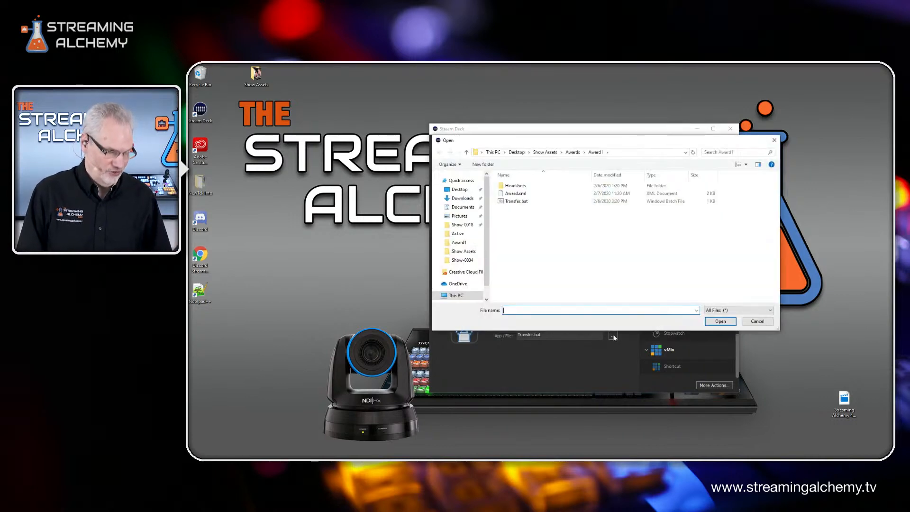
right_click(514, 203)
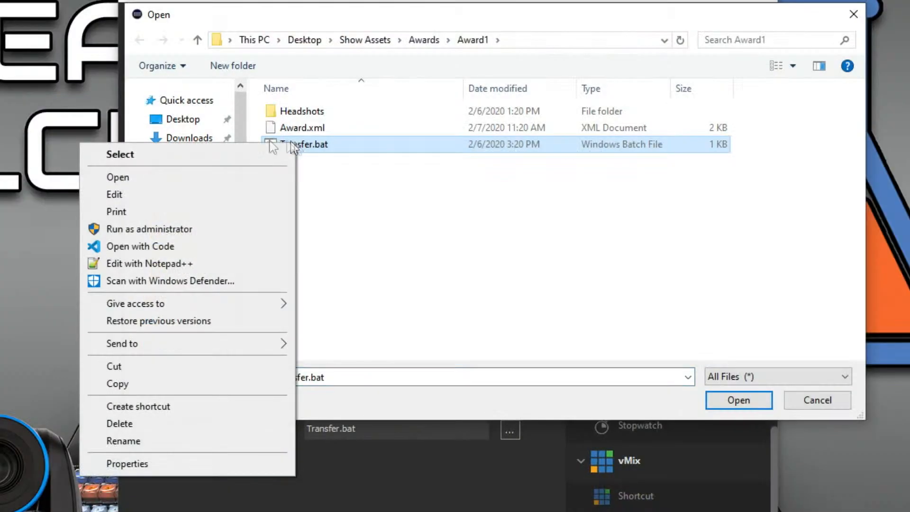
click(142, 263)
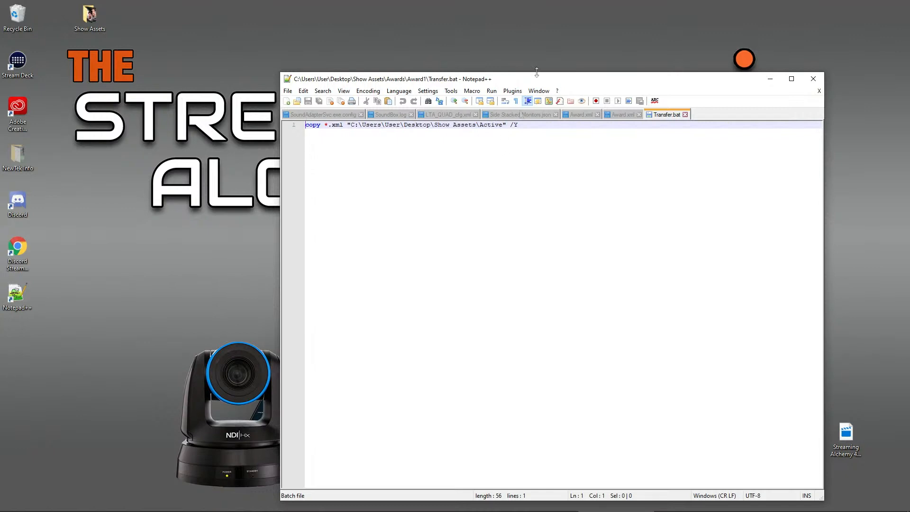
click(813, 83)
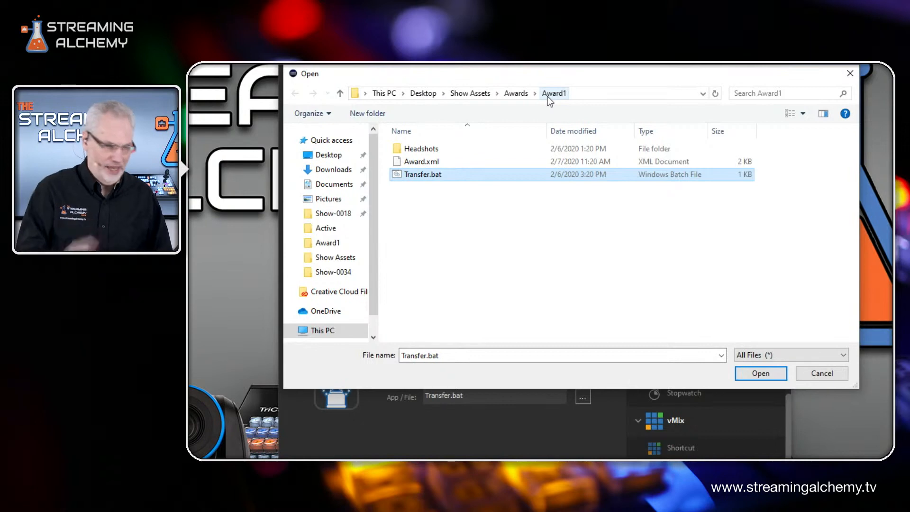
click(850, 76)
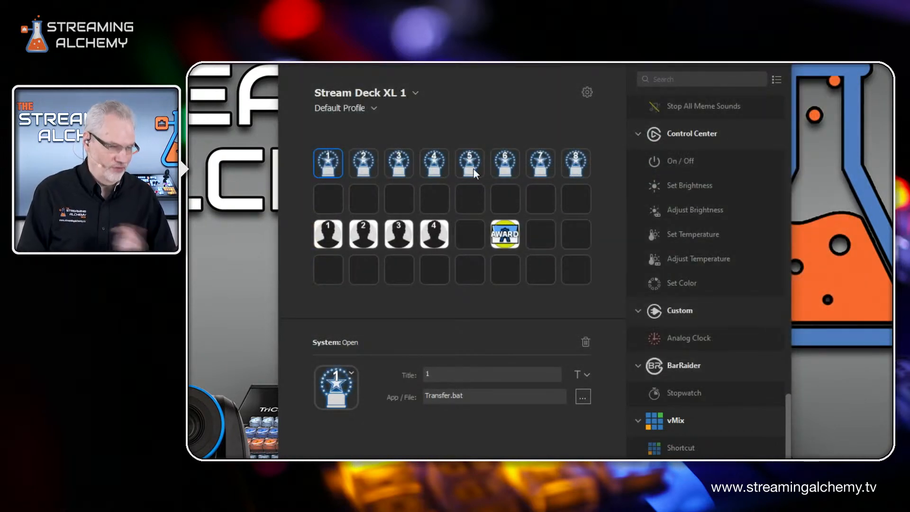